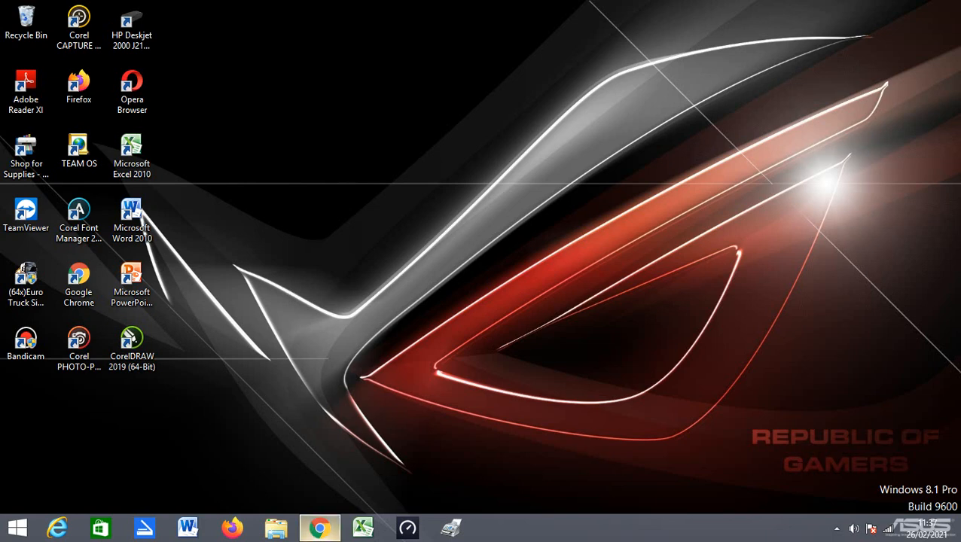
- Open Chrome, search for "google classroom" and go to the Google Classroom home page
left_click(319, 528)
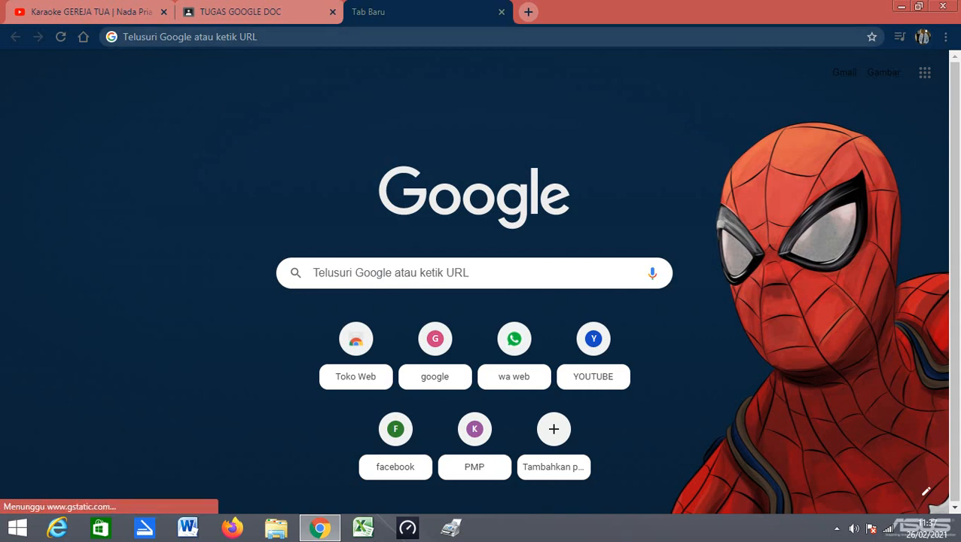
left_click(275, 36)
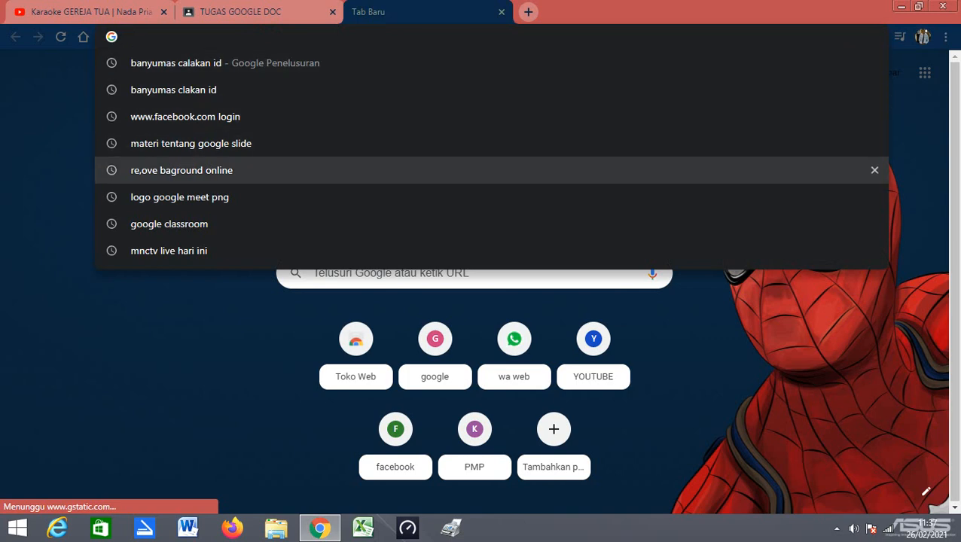
left_click(169, 224)
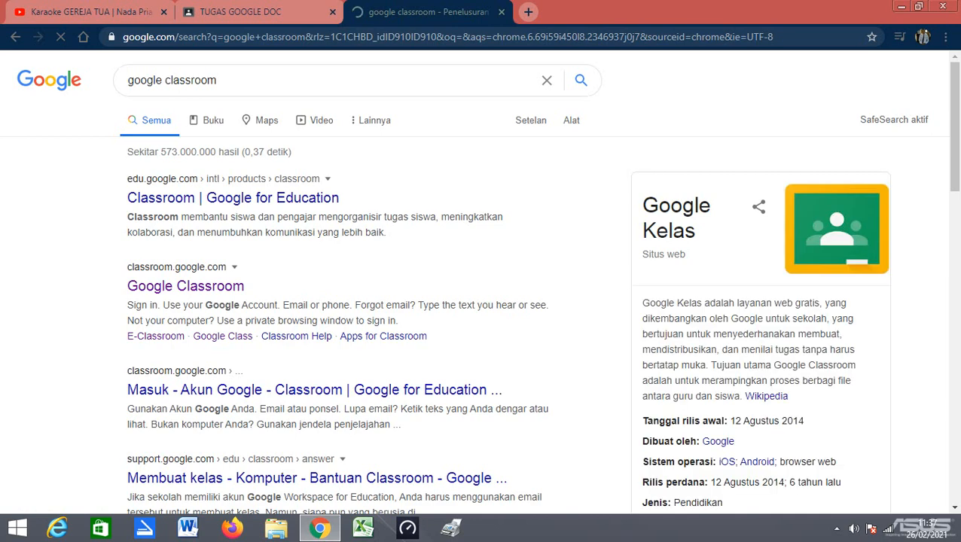
scroll(487, 284, "down", 1)
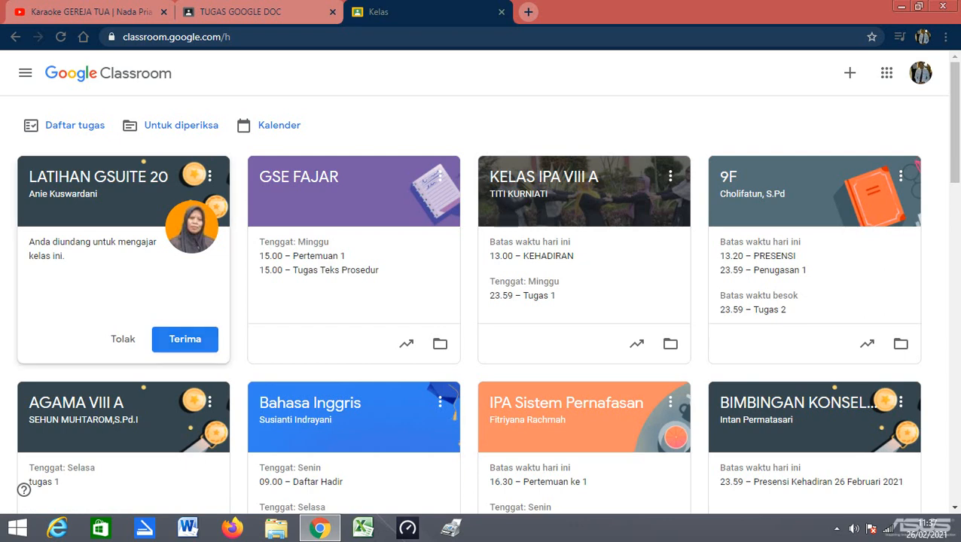
- Accept the invitation to teach the LATIHAN GSUITE 20 class and return to the class overview
left_click(197, 338)
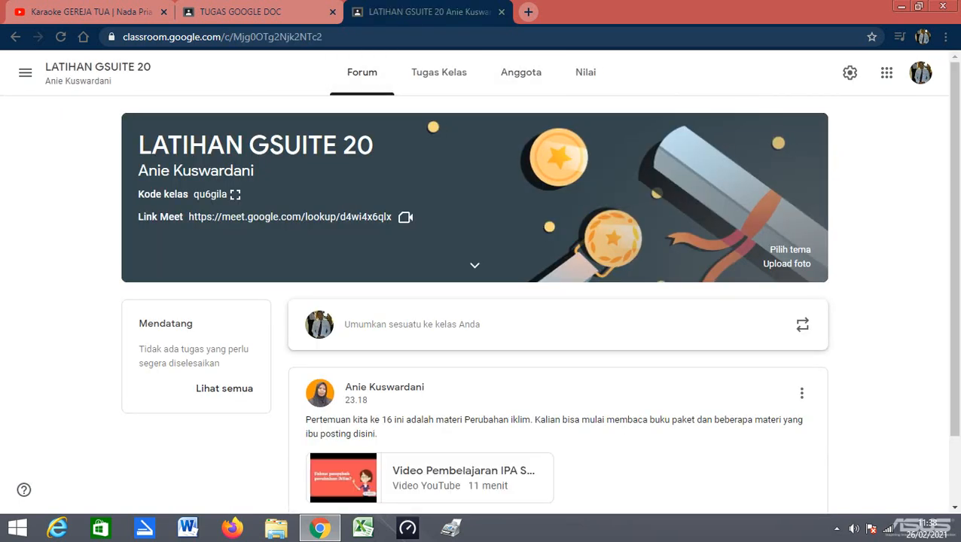
left_click(15, 37)
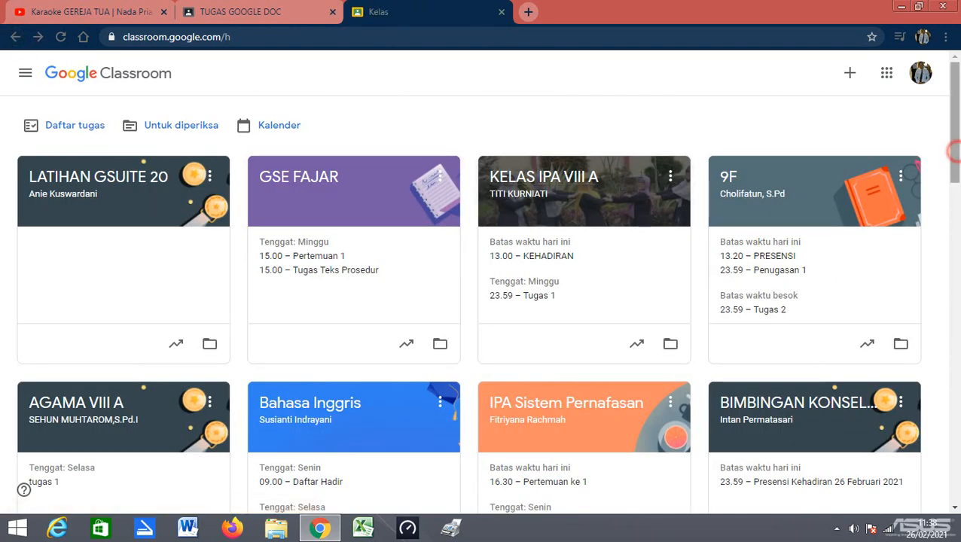
scroll(954, 151, "down", 1)
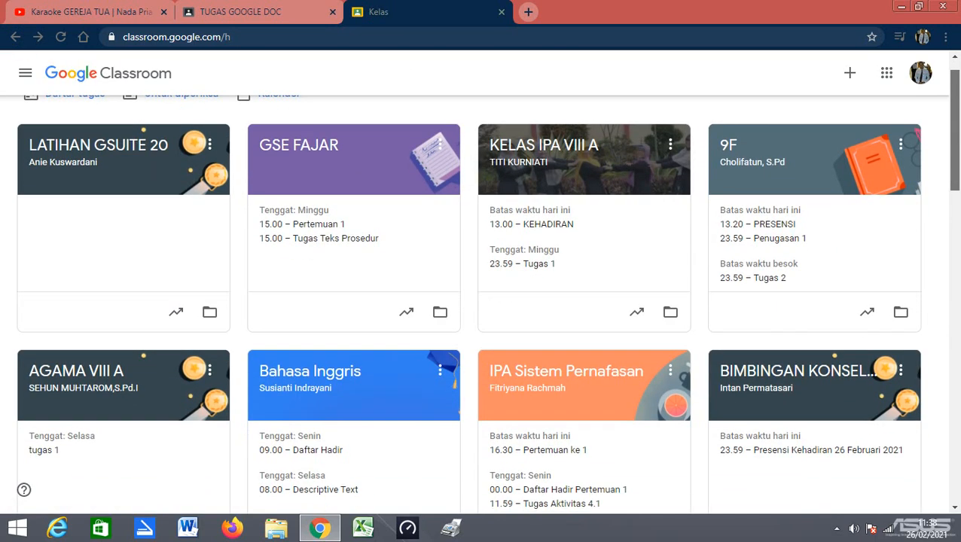
scroll(954, 151, "up", 1)
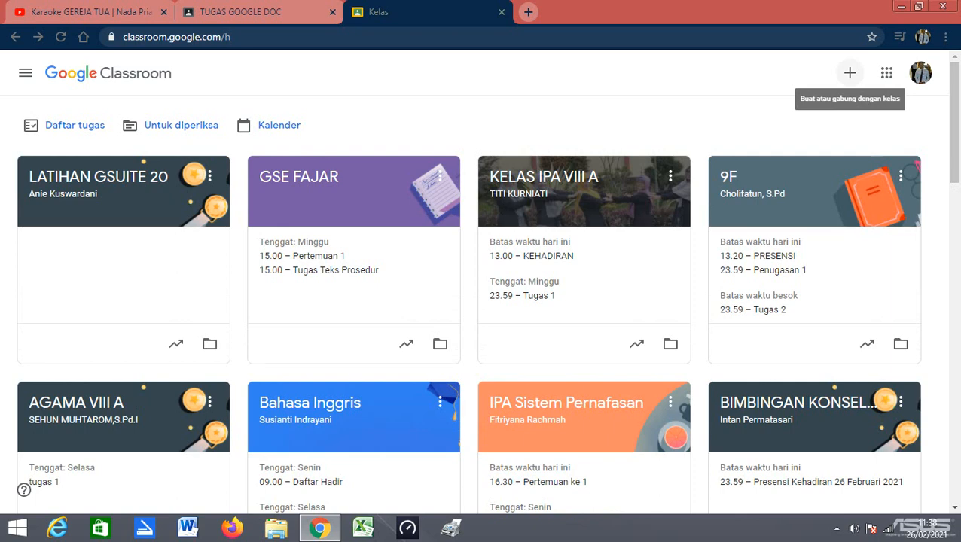
- Create a class named after its teacher, with section "semester 1", subject "PJOK" and room "TAHUN PELAJARAN 2020/201"
left_click(850, 73)
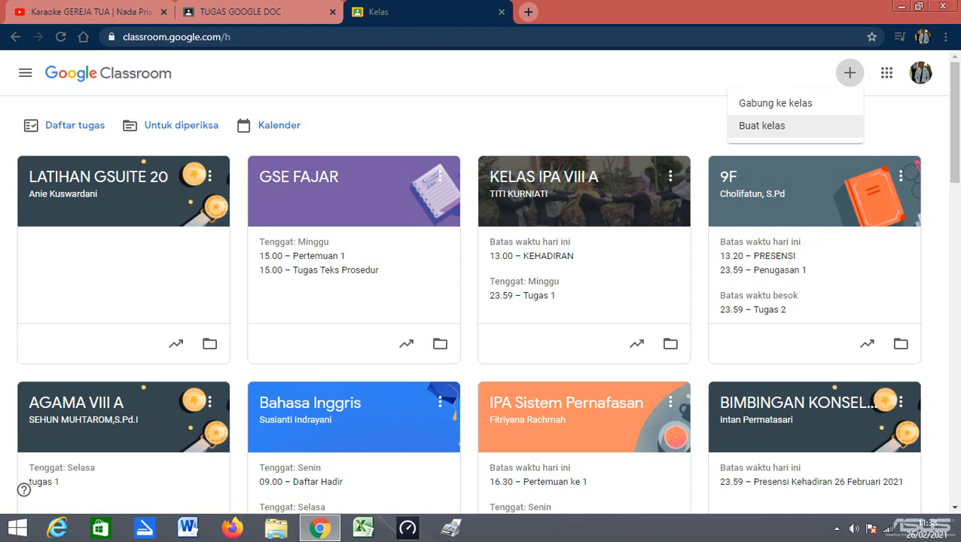
left_click(762, 125)
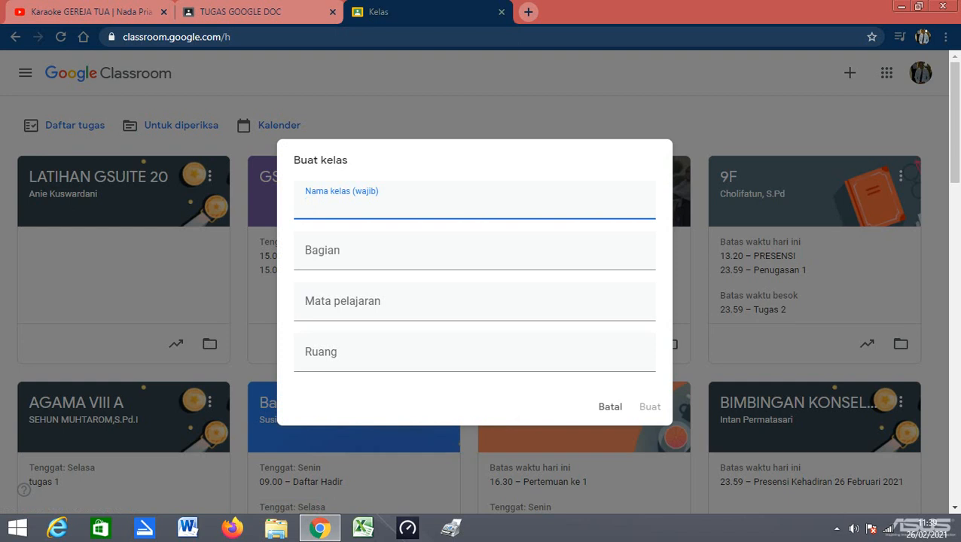
type("kelas wahyu")
left_click(371, 257)
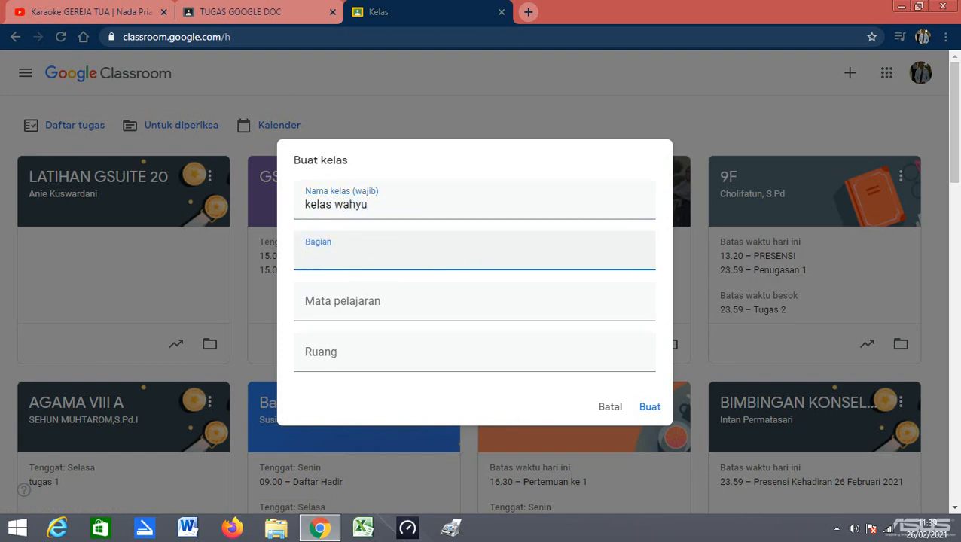
type("semester 1")
left_click(364, 304)
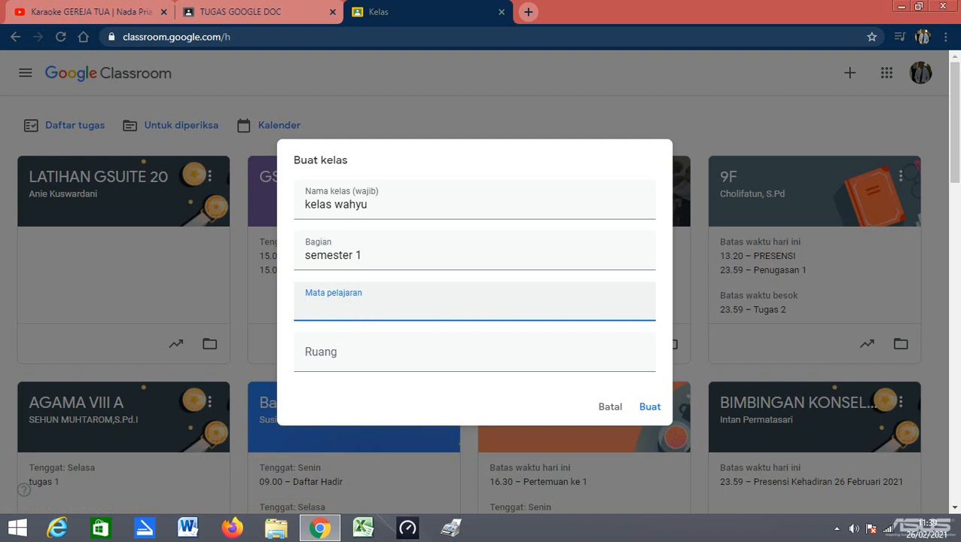
type("PJOK")
left_click(395, 351)
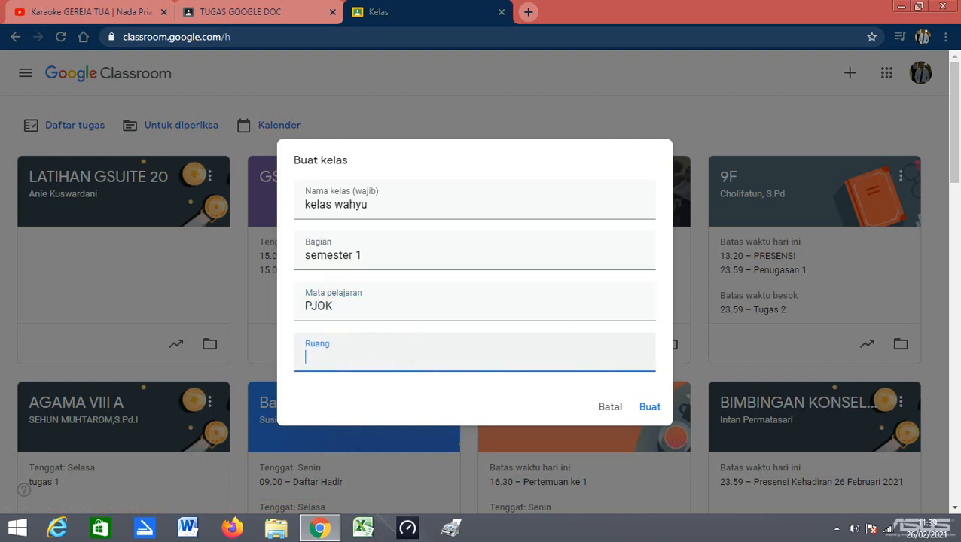
type("TAHUN PELAJAR")
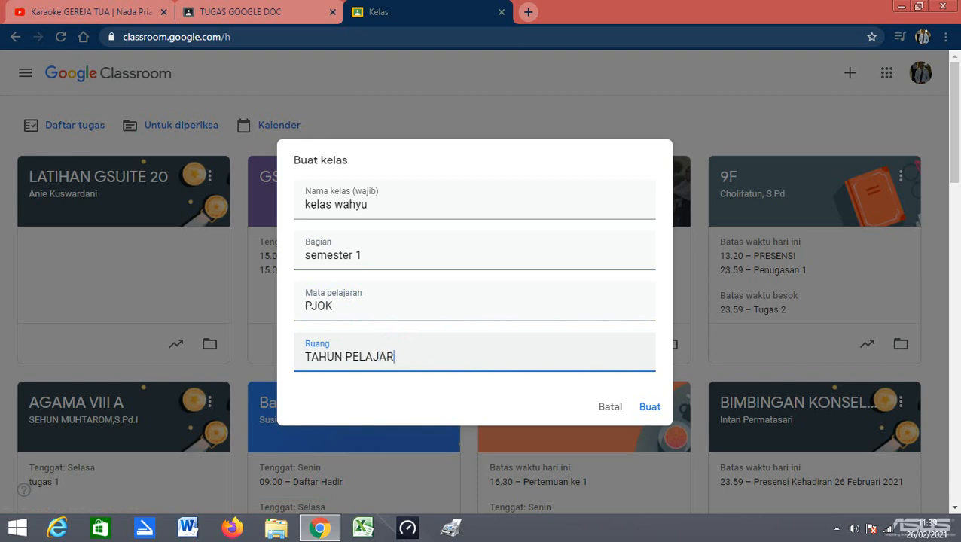
type("AN 2020/201")
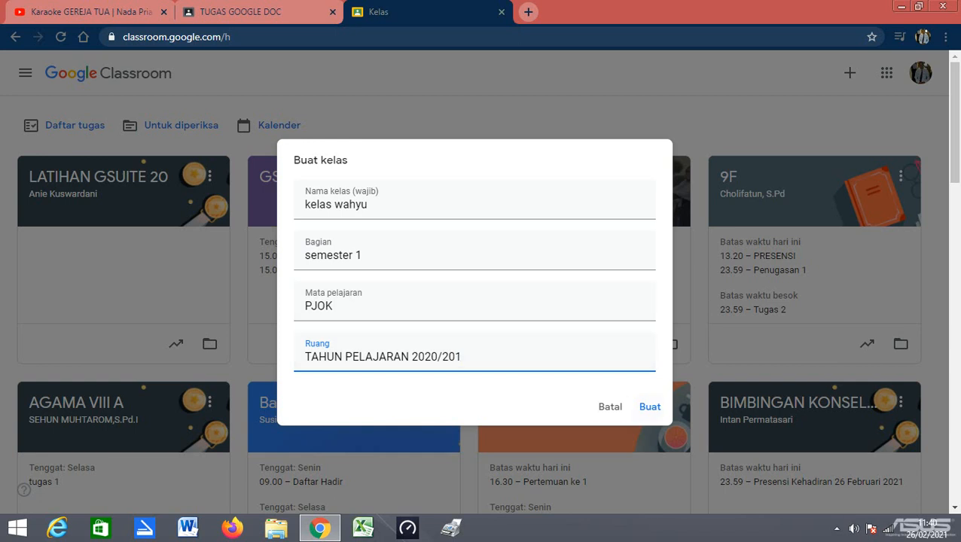
left_click(646, 408)
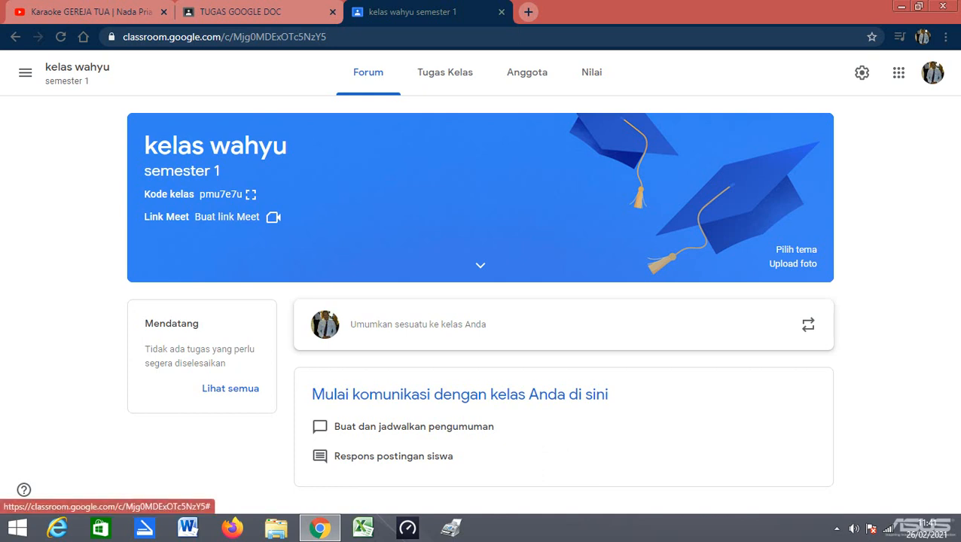
- Examine the new class's classwork, forum and members pages, including the invitation dialogs for students and teachers
left_click(443, 73)
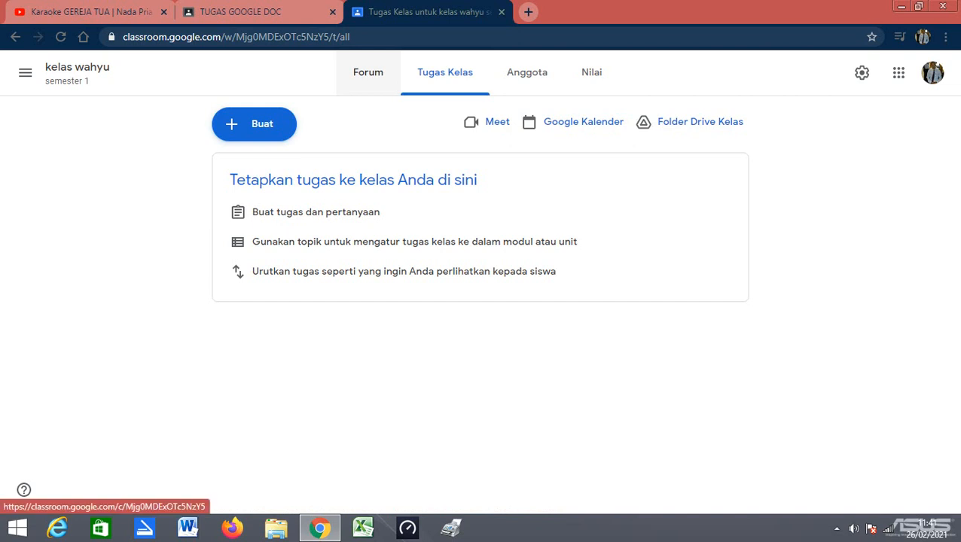
left_click(377, 76)
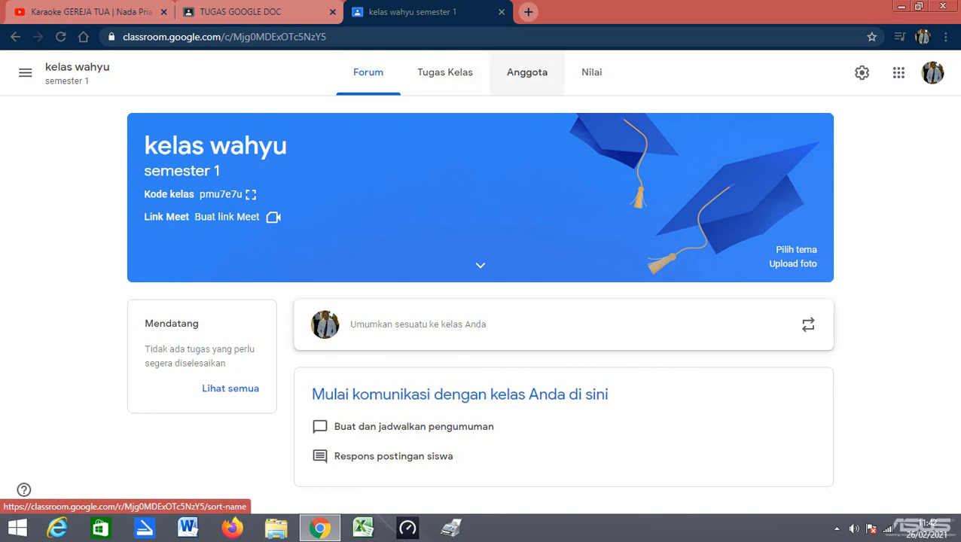
left_click(525, 71)
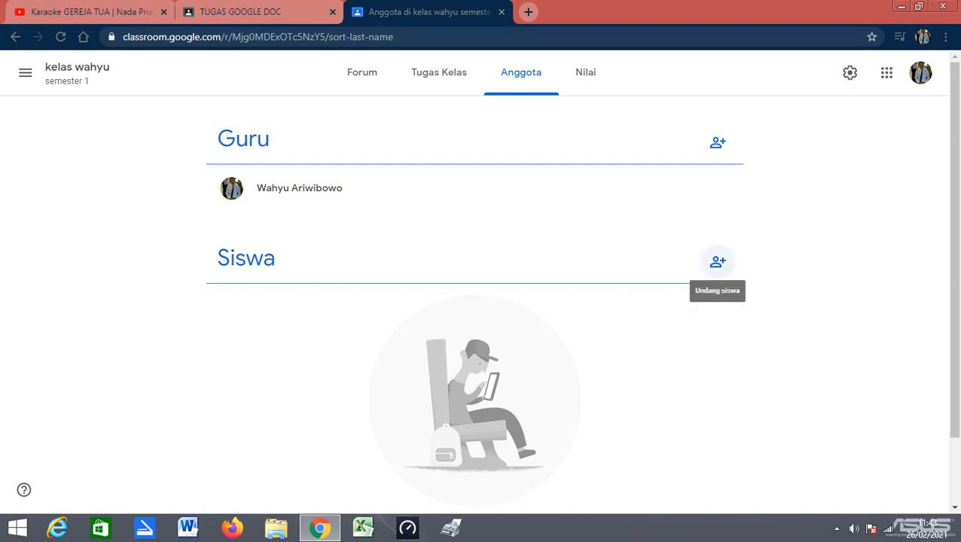
left_click(717, 262)
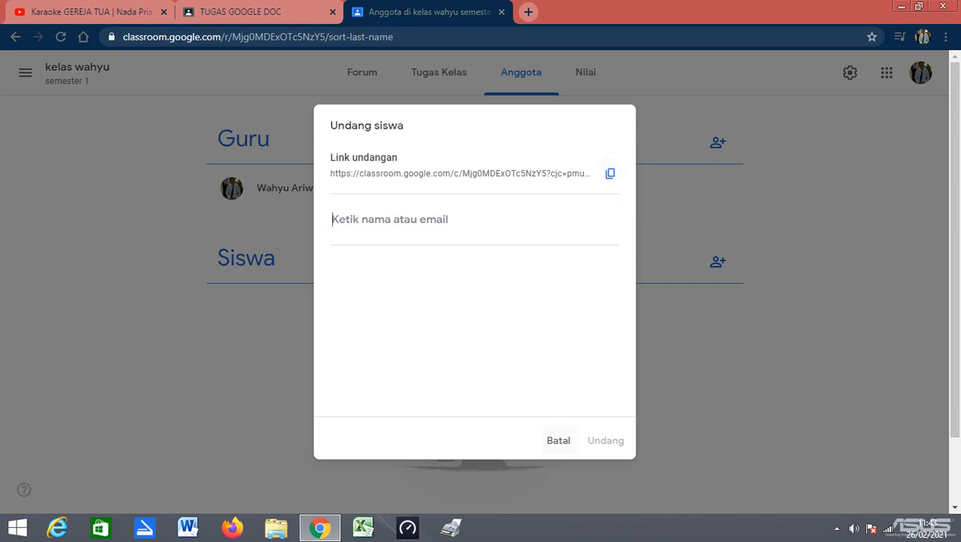
left_click(558, 441)
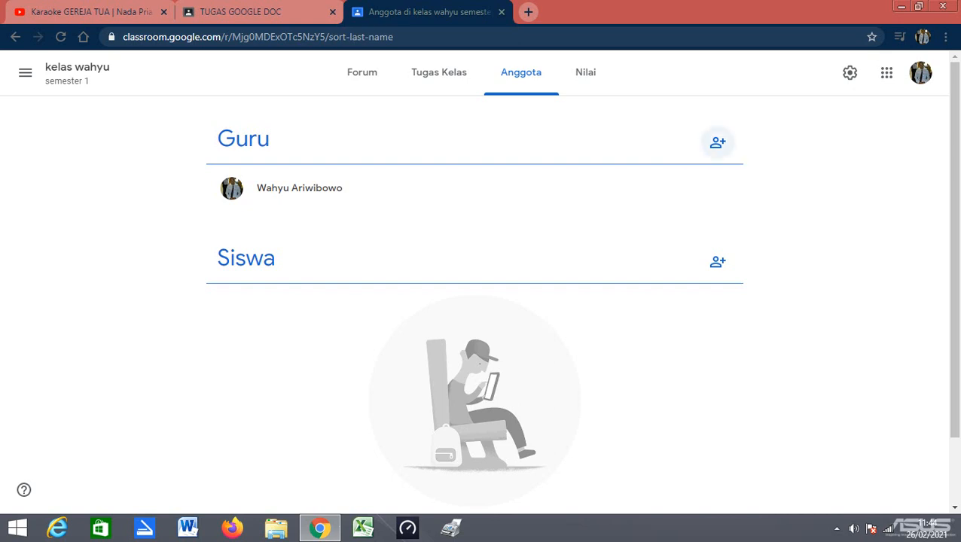
left_click(718, 143)
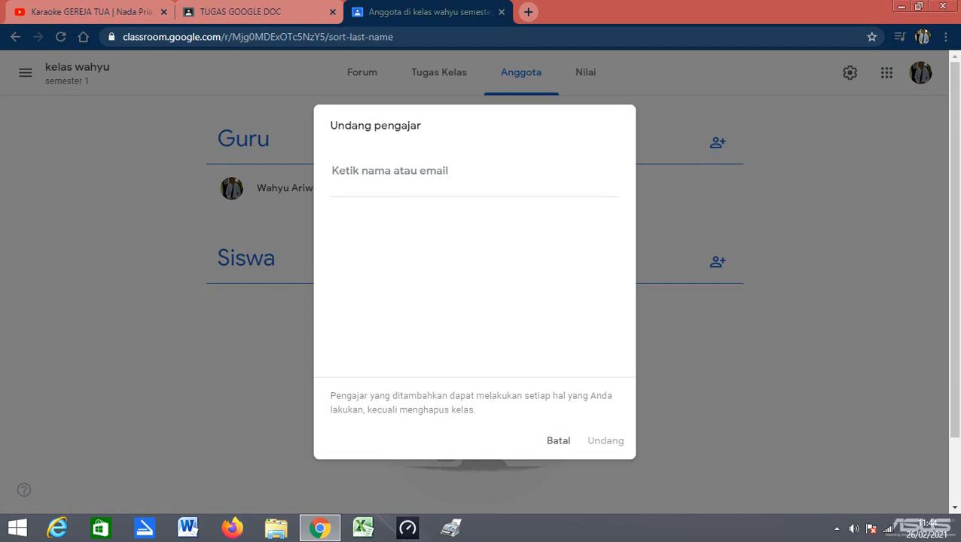
left_click(557, 441)
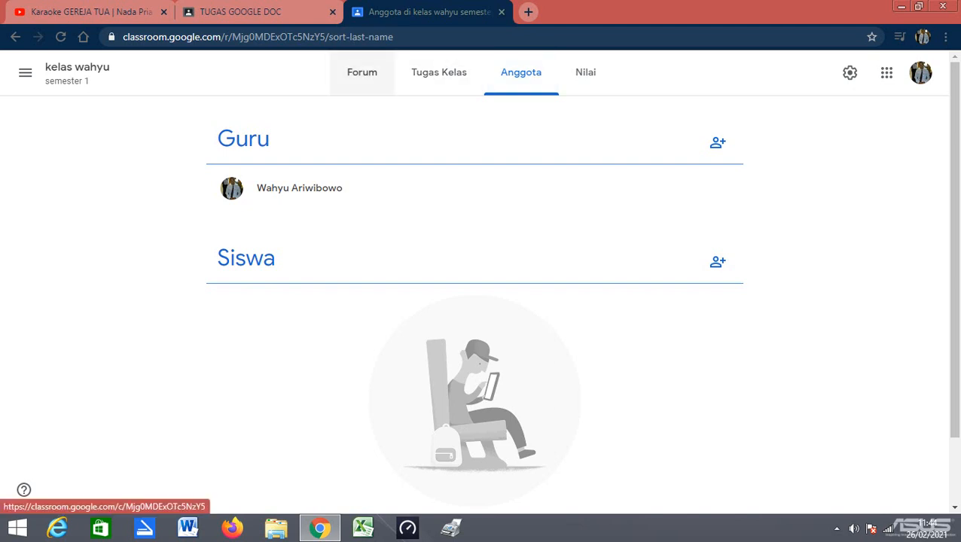
left_click(368, 74)
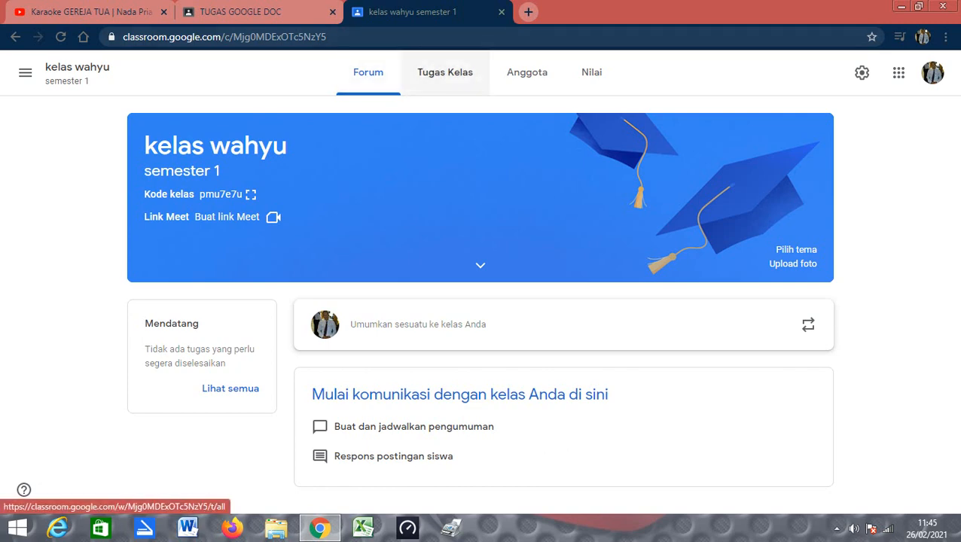
- Add a topic named "PRESENSI" to the classwork of the new class
left_click(441, 62)
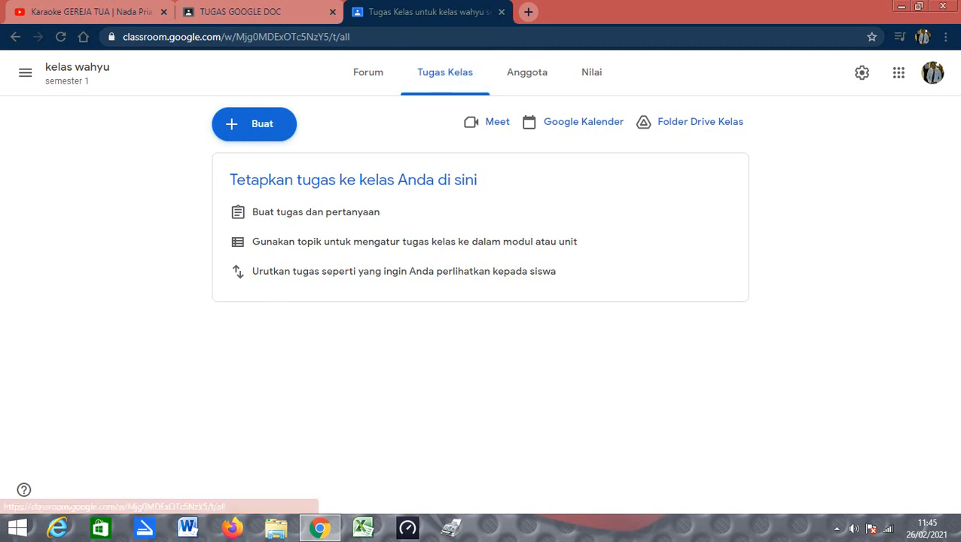
left_click(254, 123)
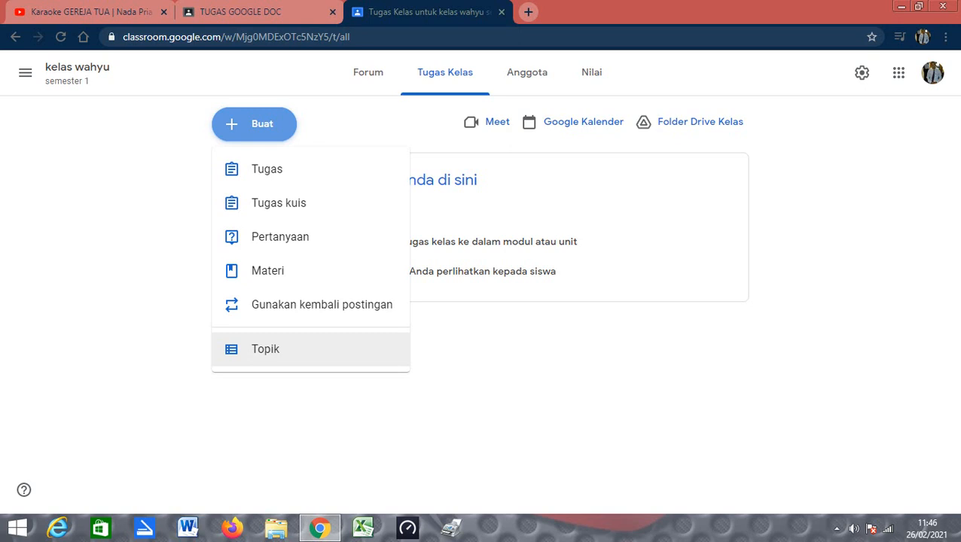
left_click(265, 349)
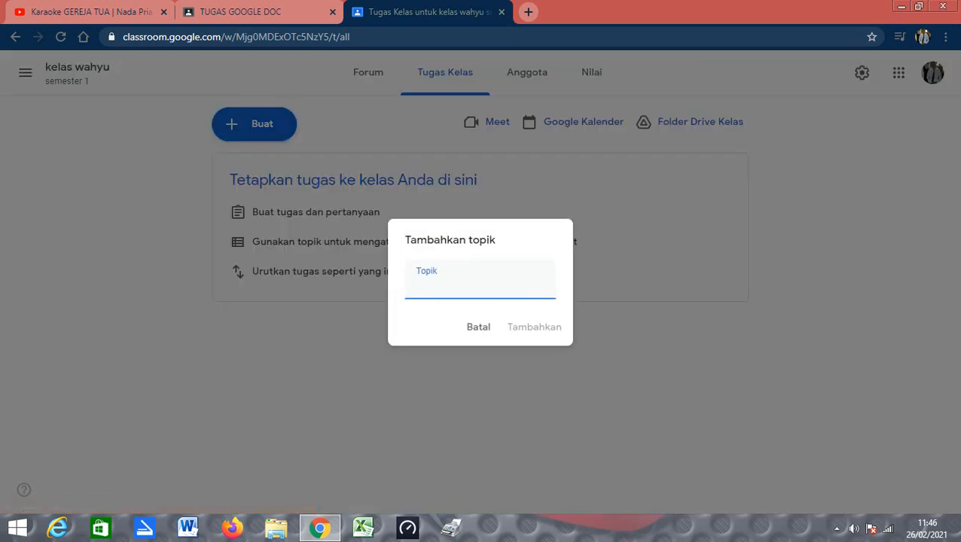
type("PRESE")
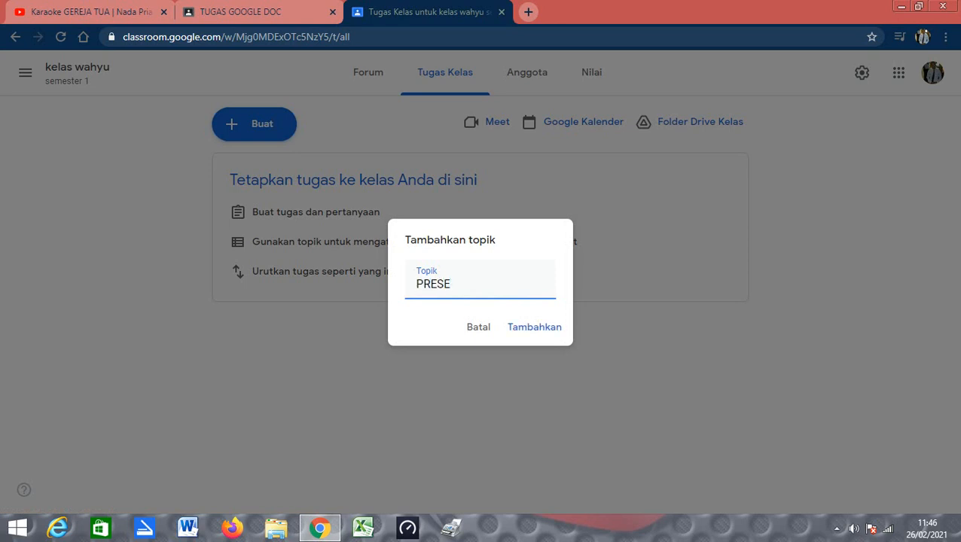
type("NSI")
left_click(521, 326)
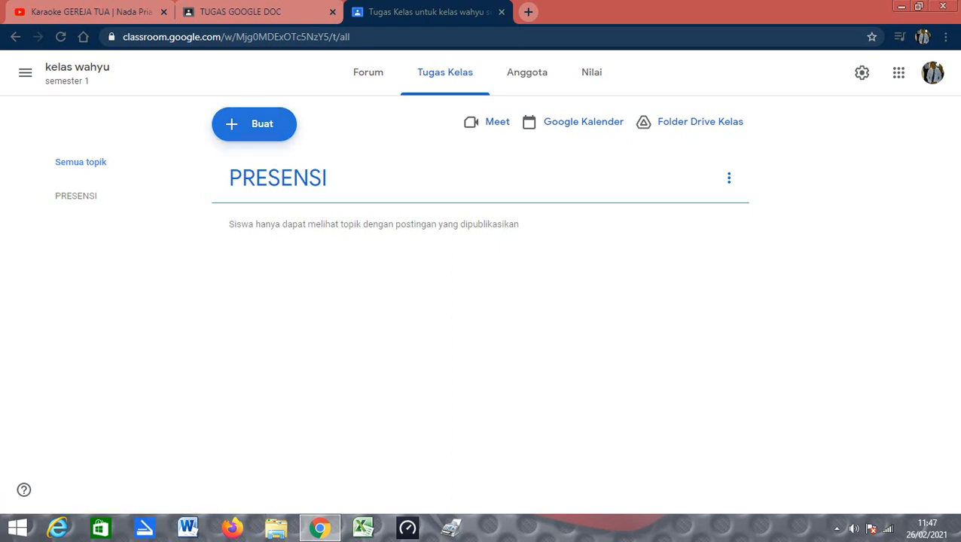
- Start a new question in the classwork and title it "PERTEMUAN 1"
left_click(254, 124)
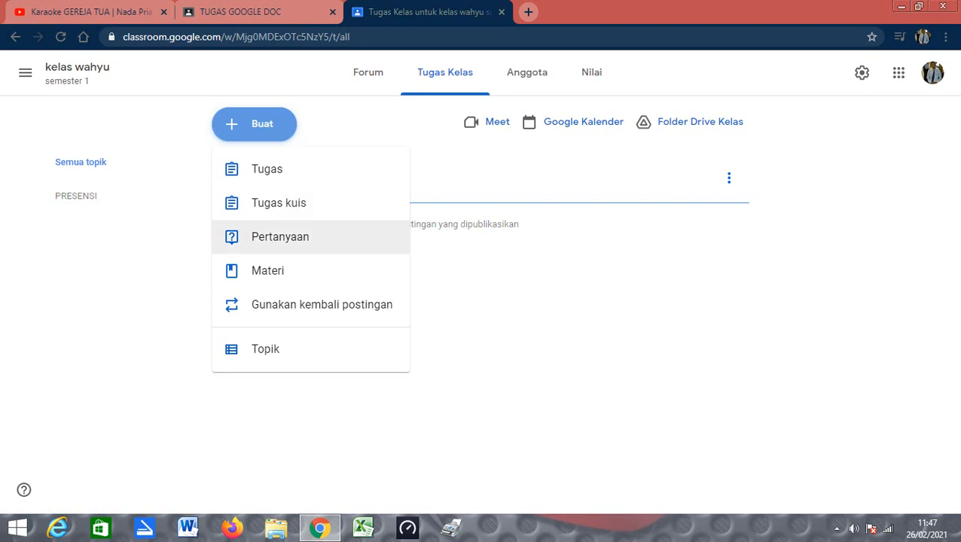
left_click(268, 236)
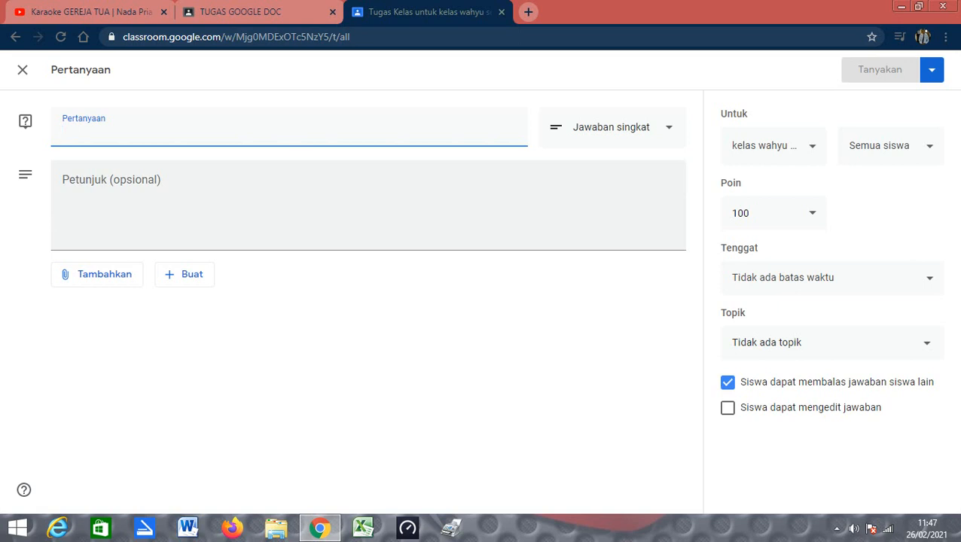
type("PERT")
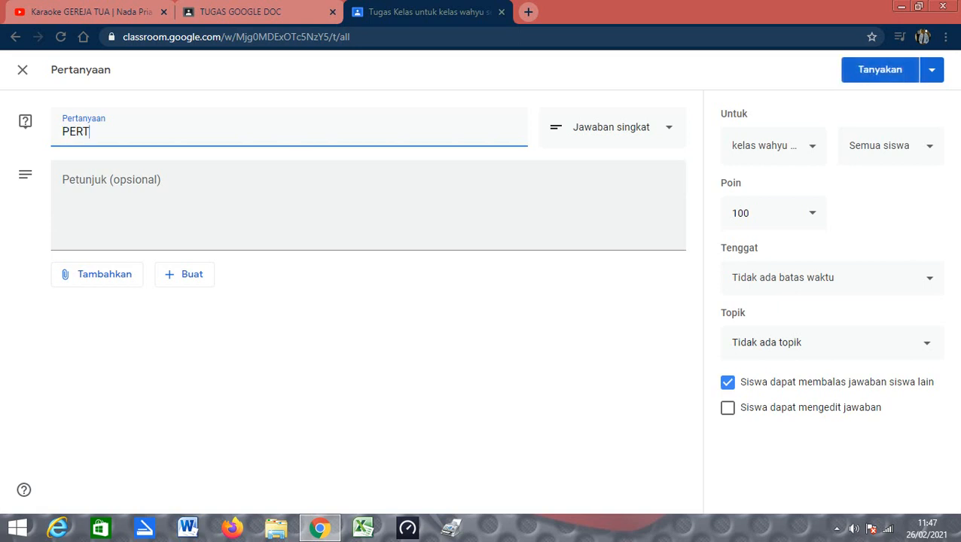
type("EMUAN 1")
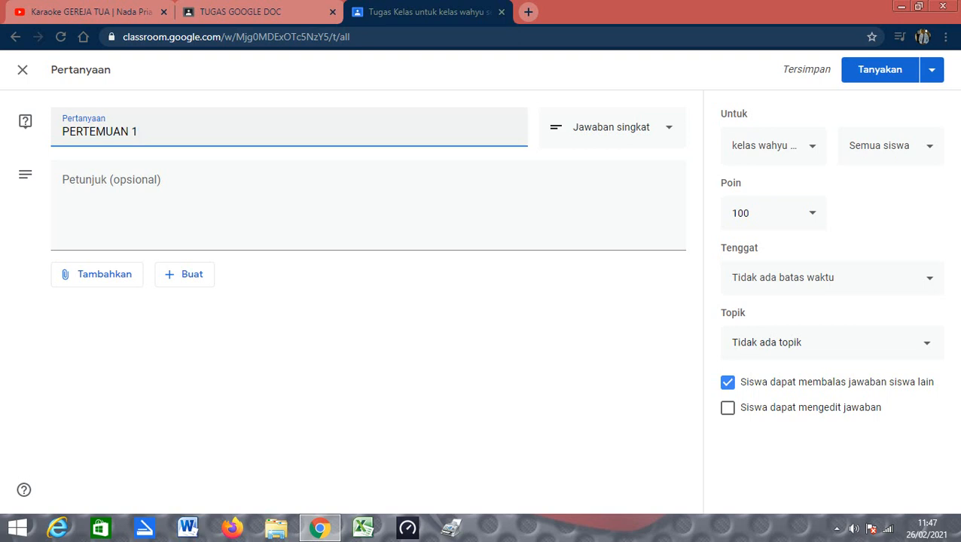
left_click(150, 133)
- Enter the instructions "Silahkan isi kehadiran dibawah ini" for the PERTEMUAN 1 question
left_click(154, 182)
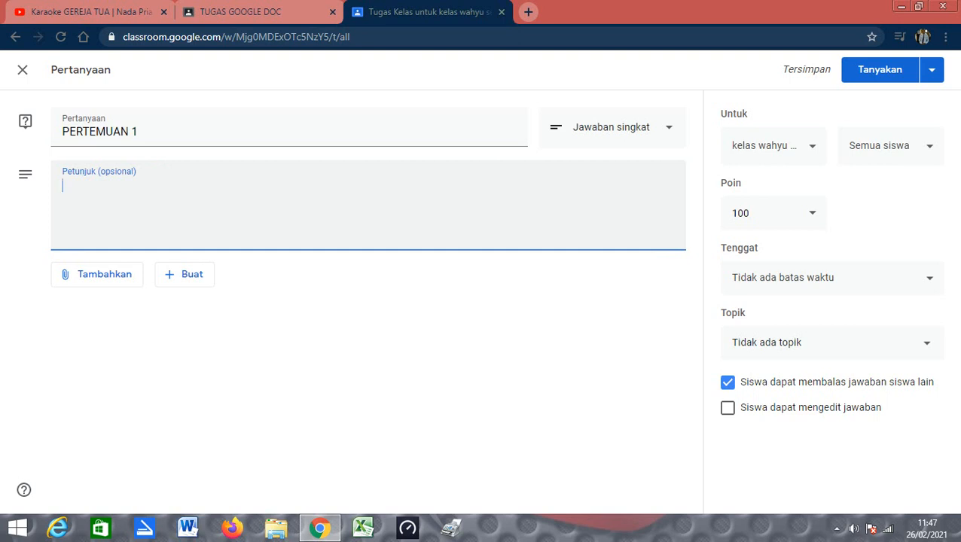
type("Sii")
key("BackSpace")
type("lahkan")
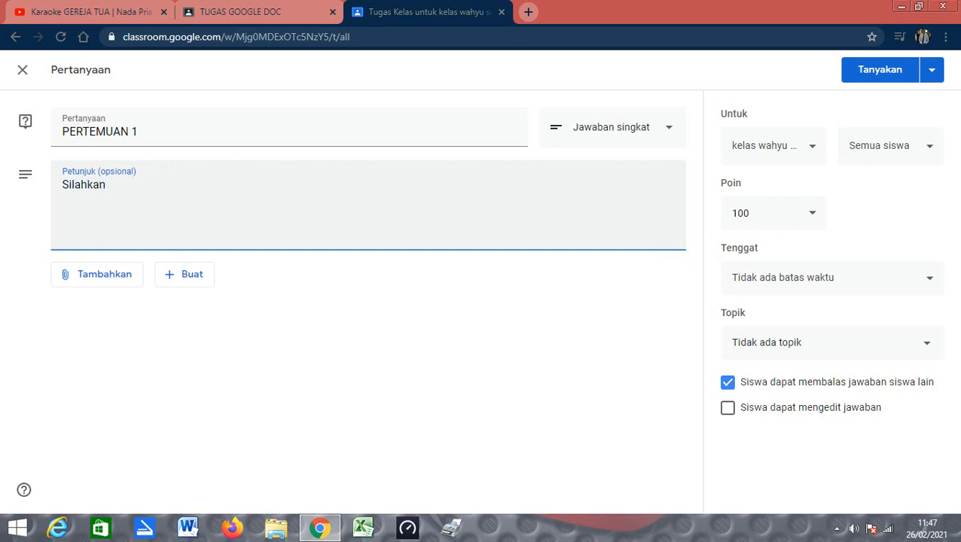
type(" isi kehadiran d")
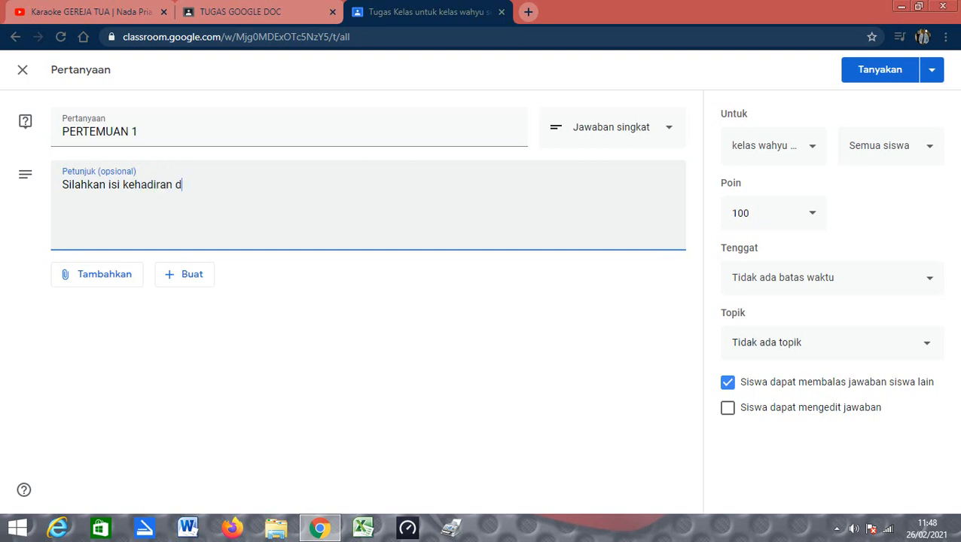
type("ibawah ini")
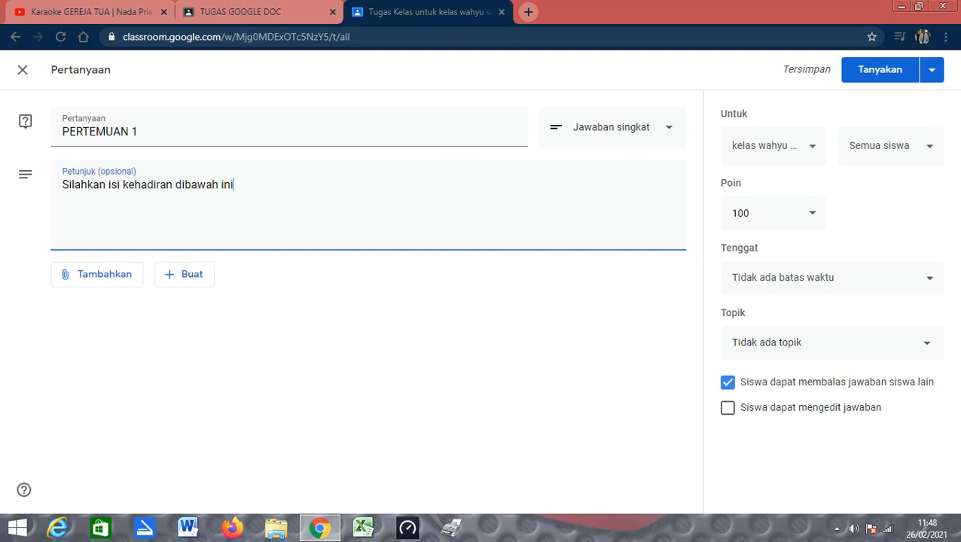
- Make the question multiple choice (Pilihan ganda) with the options "hadir" and "hadir sakit"
left_click(586, 128)
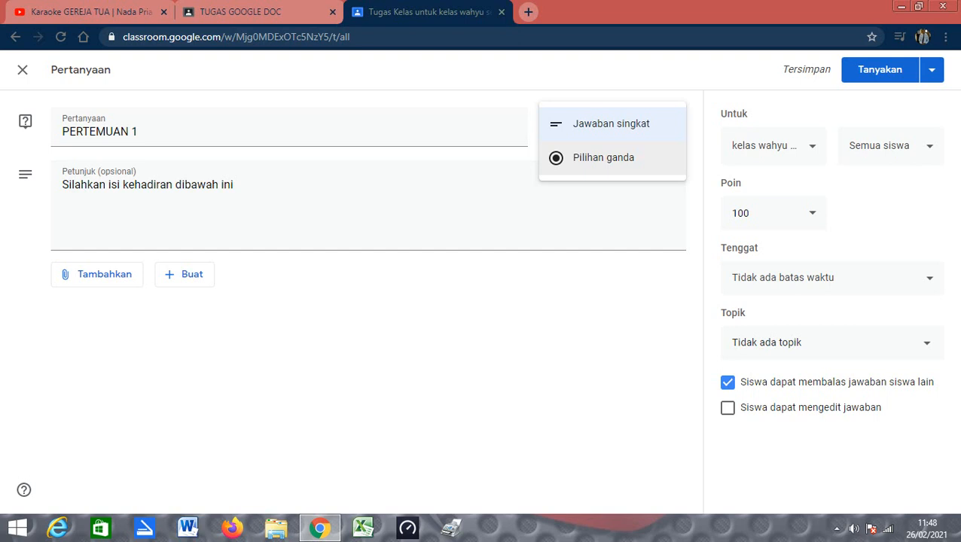
left_click(561, 158)
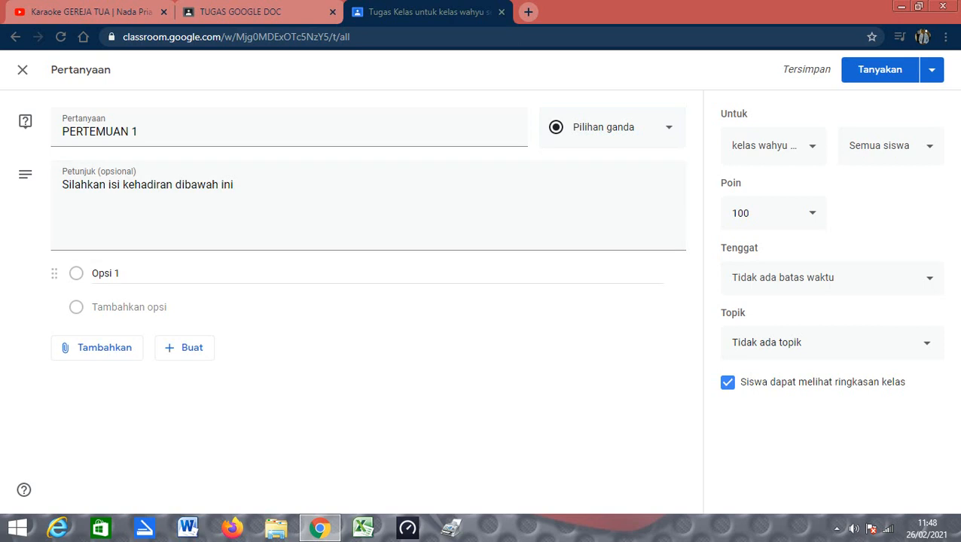
left_click(128, 274)
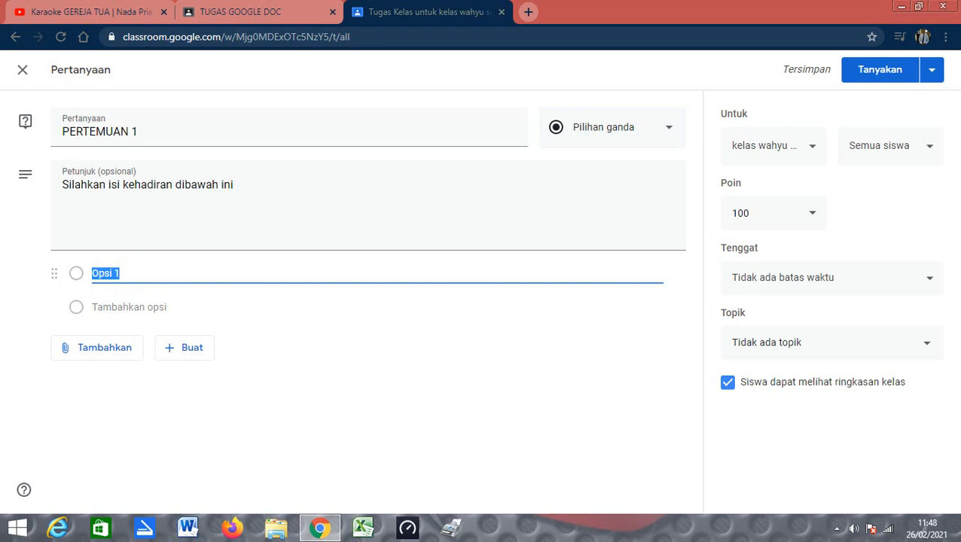
type("hadir")
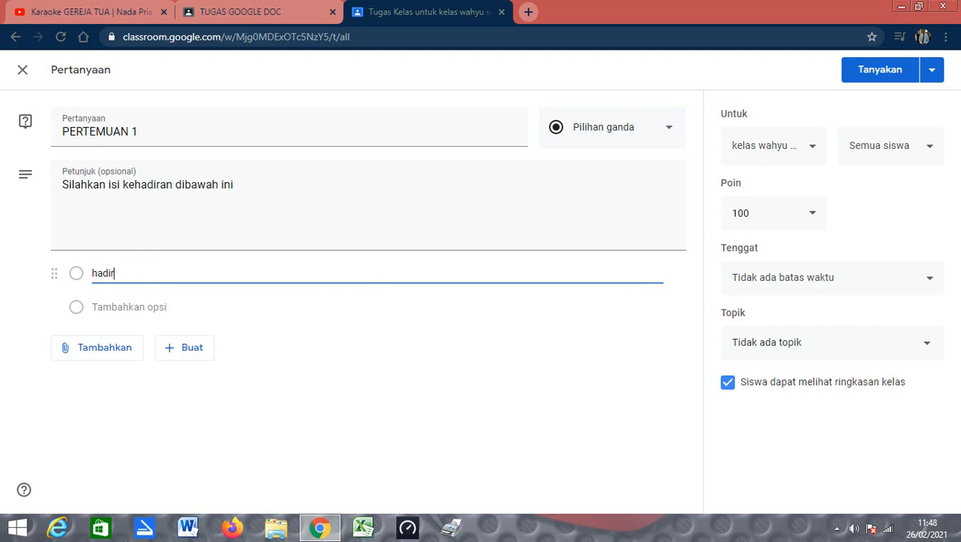
left_click(146, 310)
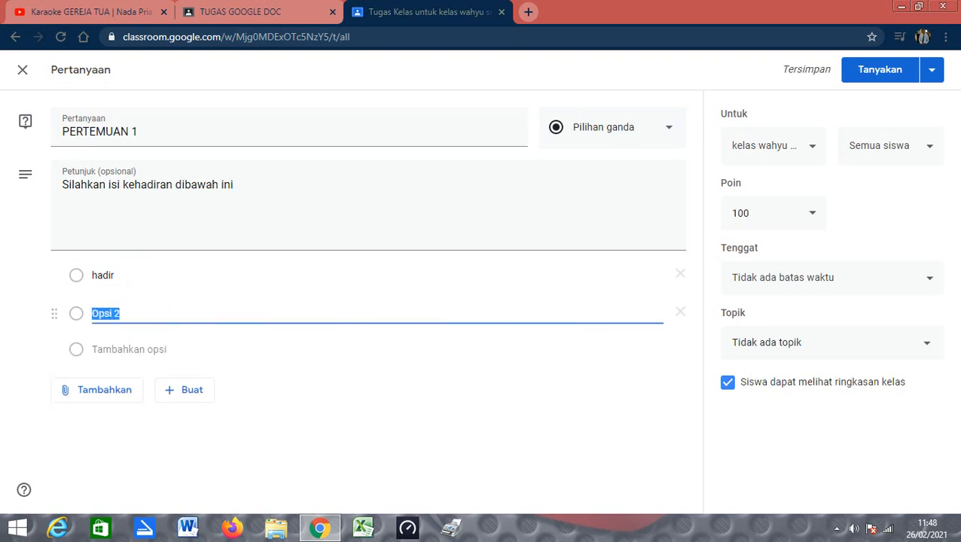
type("hadir sak")
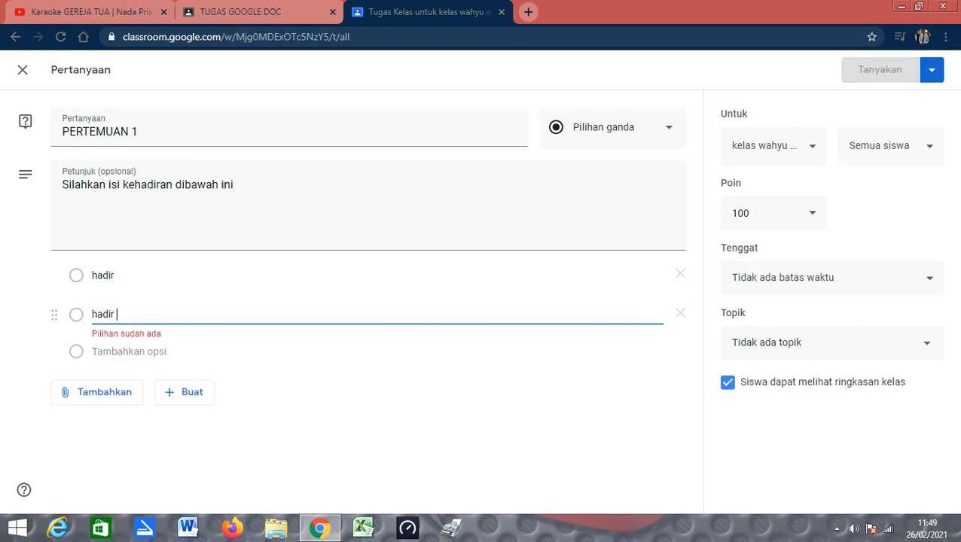
type("i")
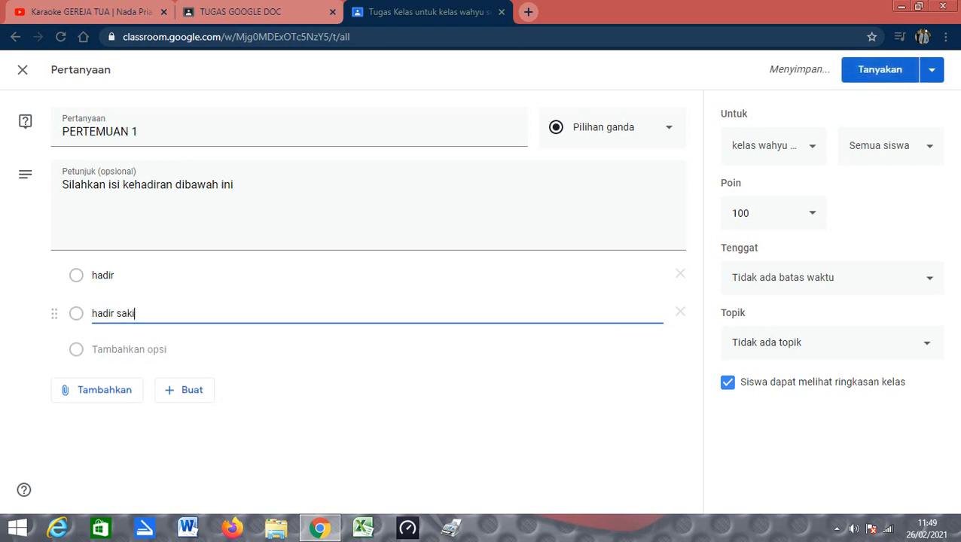
type("t")
- Check the question's student audience and set its points to 1
left_click(922, 147)
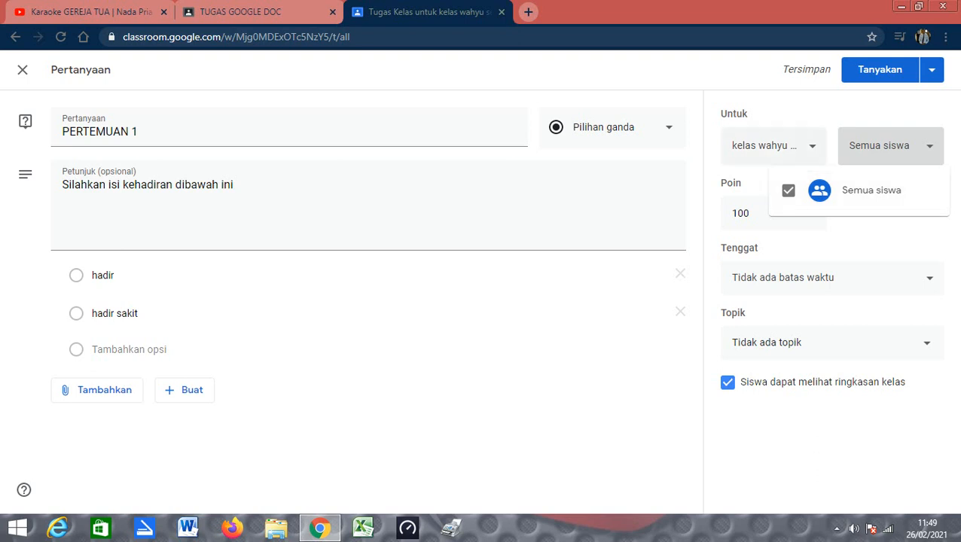
left_click(811, 145)
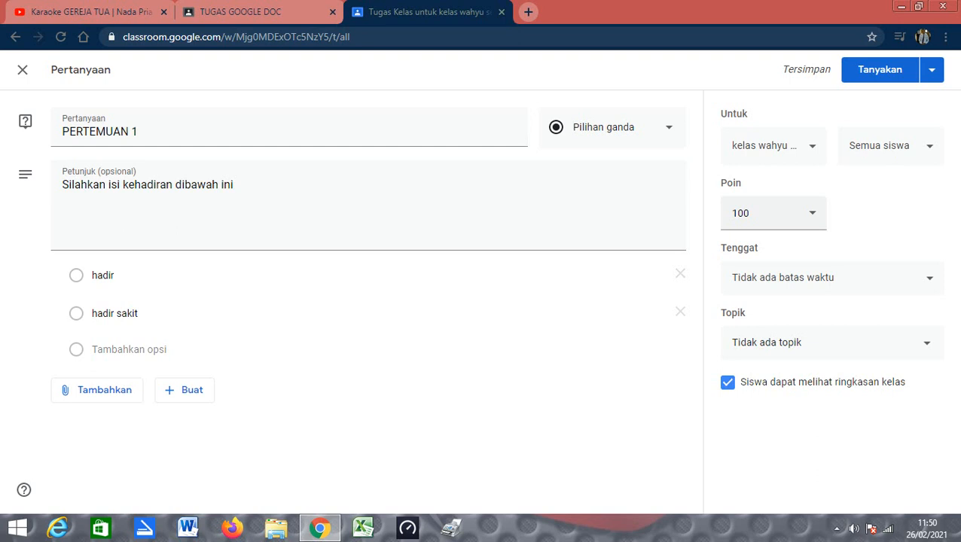
left_click(813, 213)
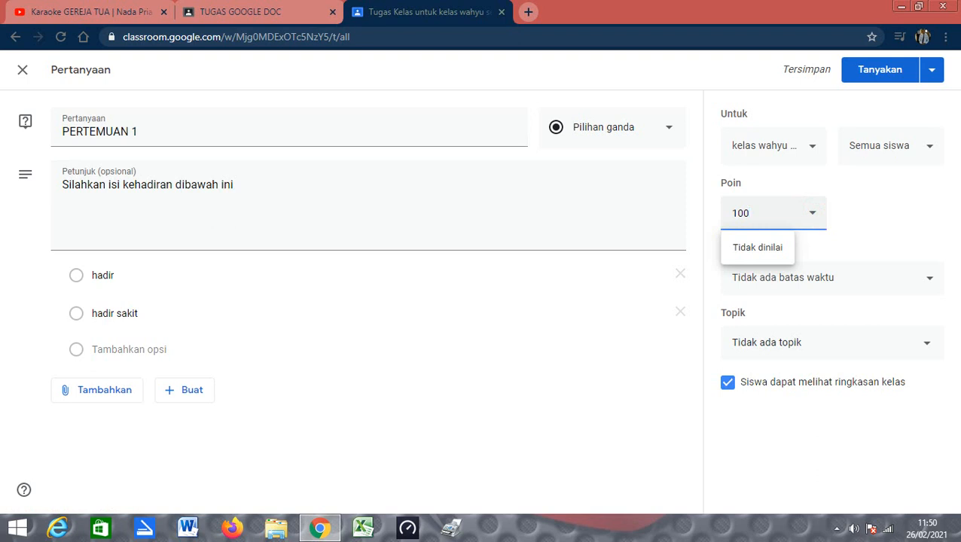
key("BackSpace")
key("BackSpace")
left_click(893, 191)
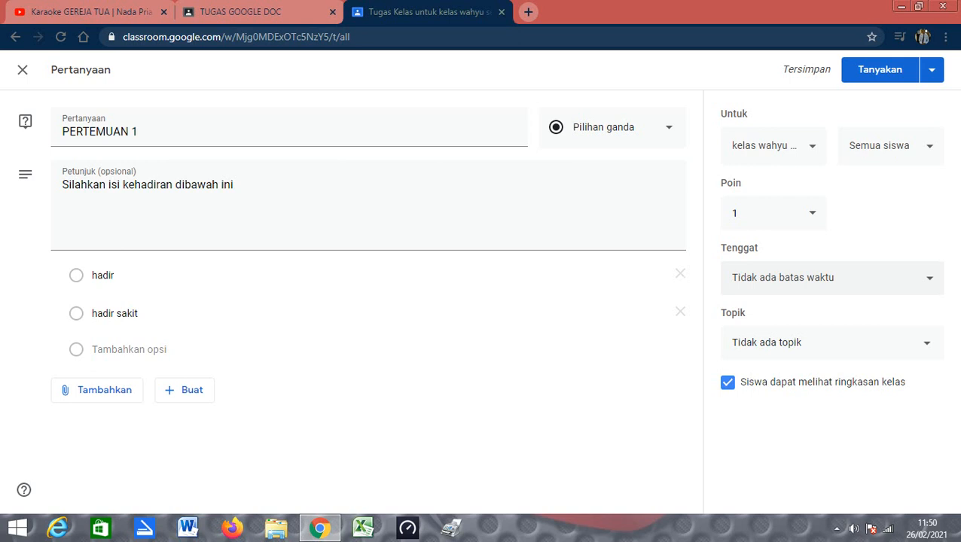
left_click(770, 277)
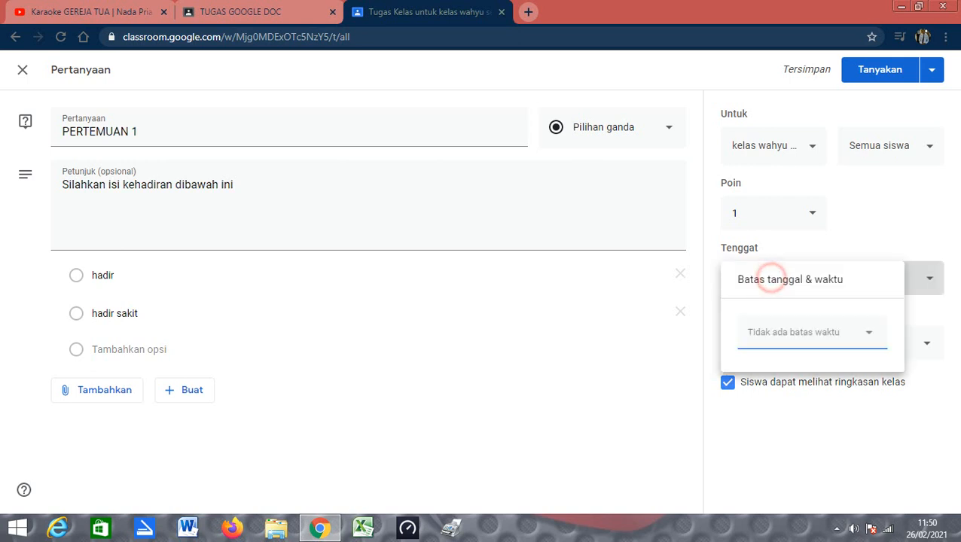
left_click(785, 318)
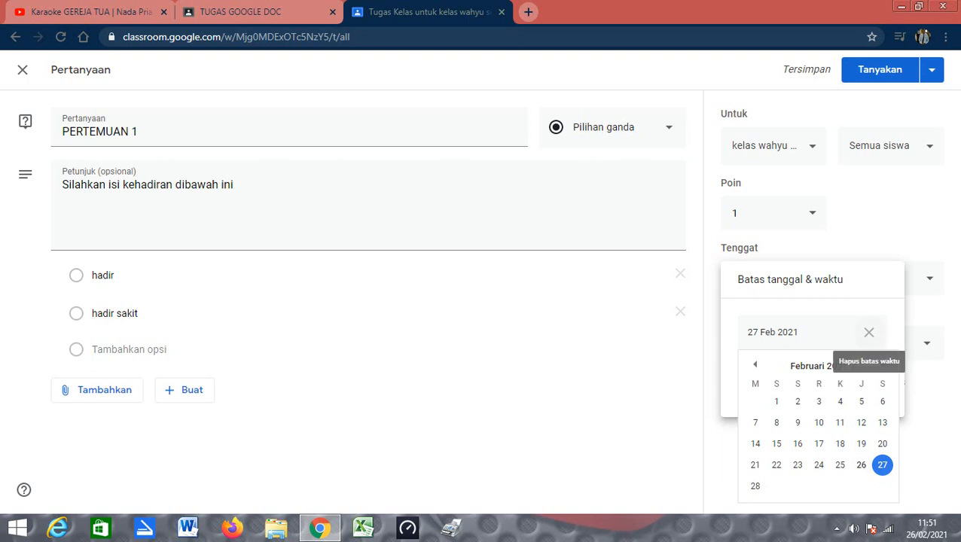
left_click(869, 332)
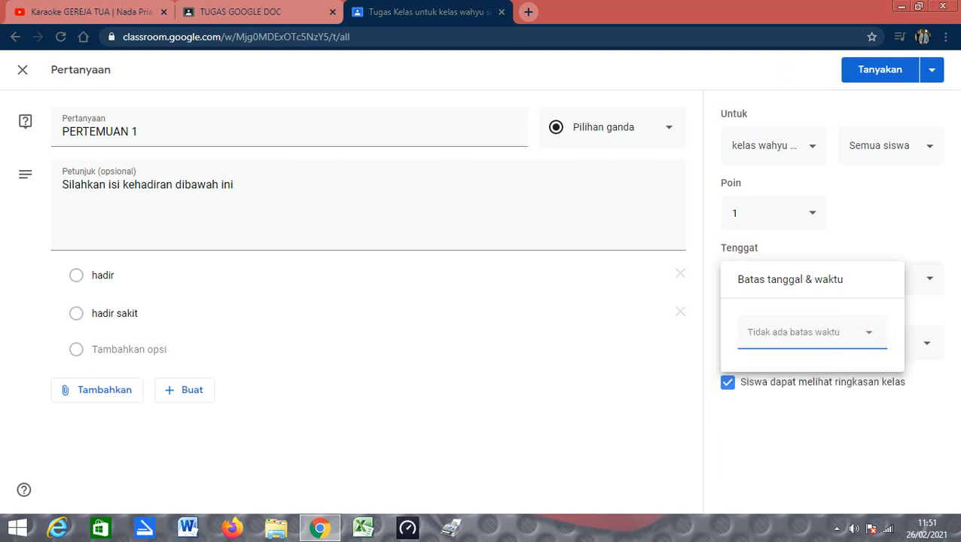
left_click(649, 393)
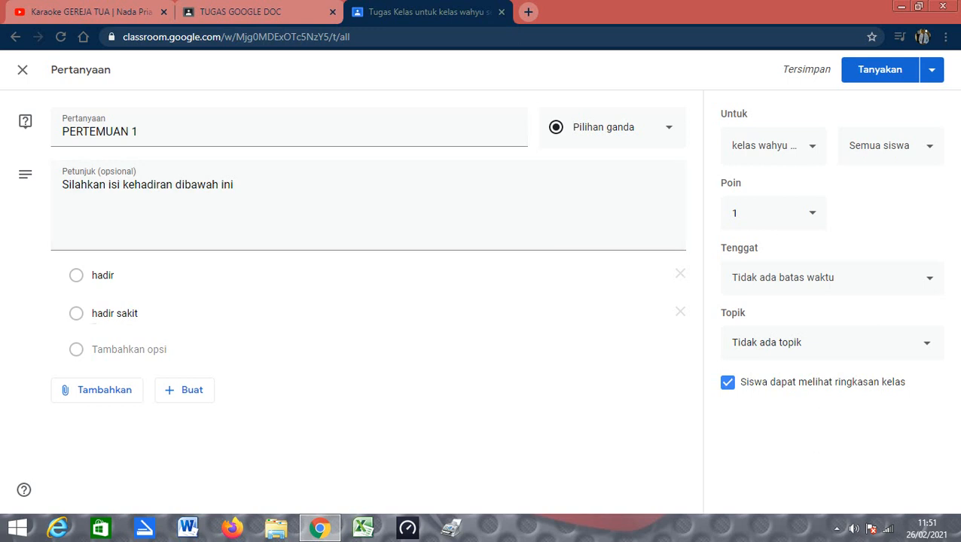
- Assign the question to the PRESENSI topic and post it to the class
left_click(805, 343)
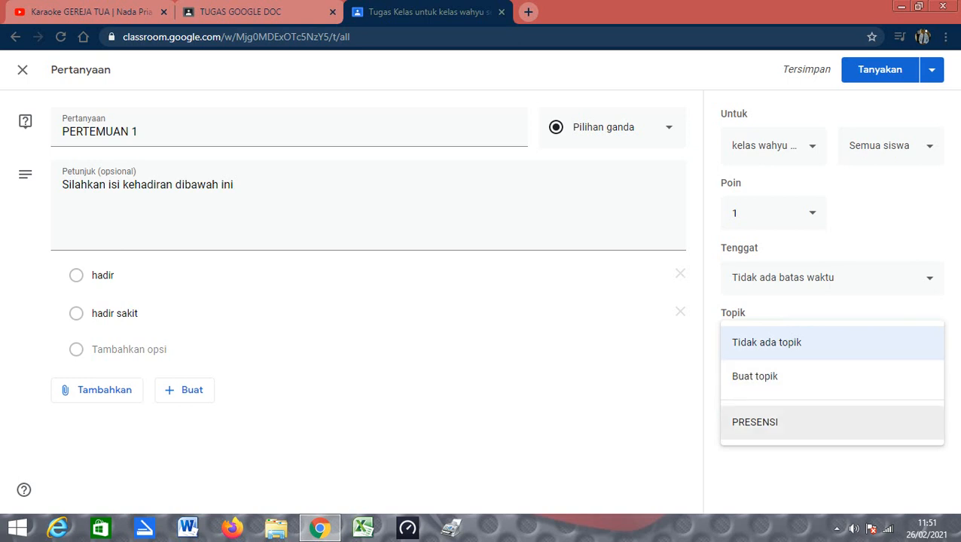
left_click(744, 420)
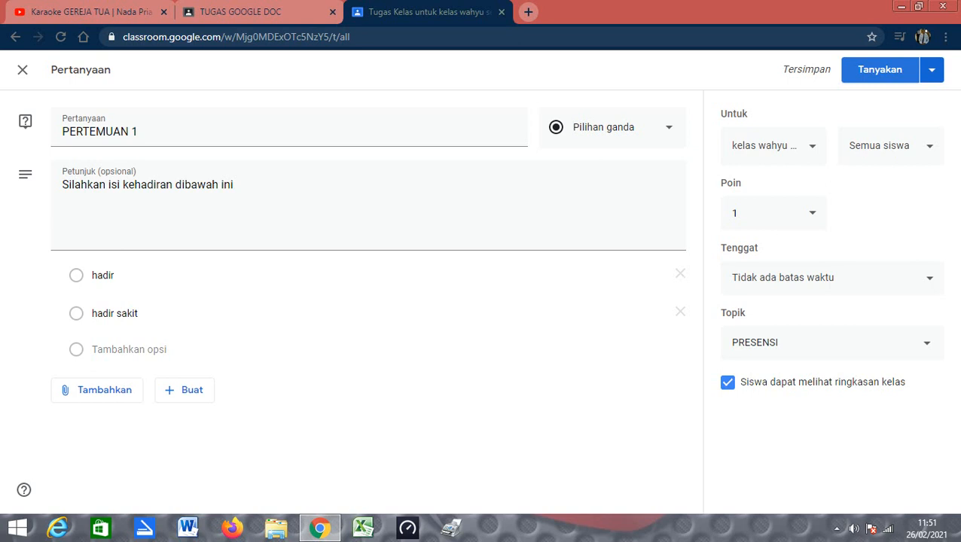
left_click(866, 71)
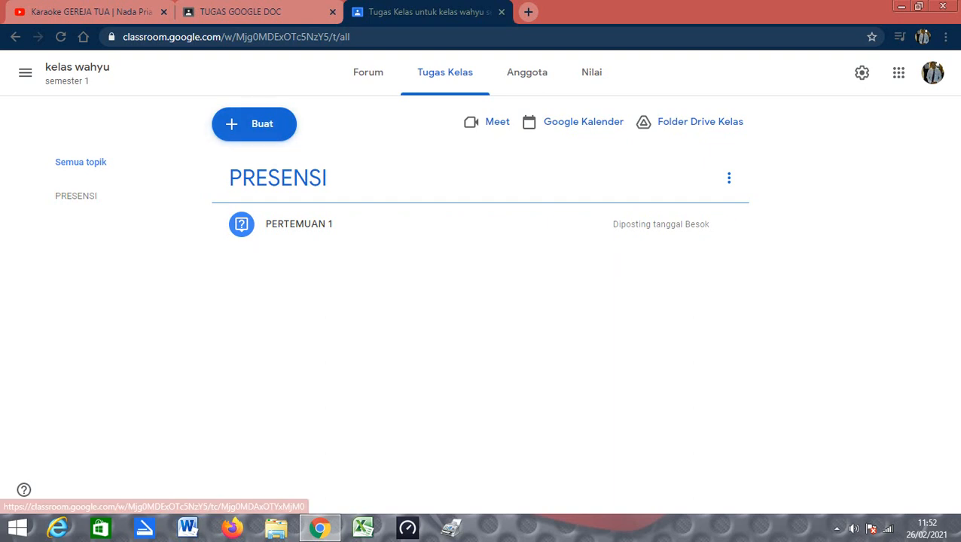
- Reuse the PERTEMUAN 1 post from this same class as the basis for a new question
left_click(262, 124)
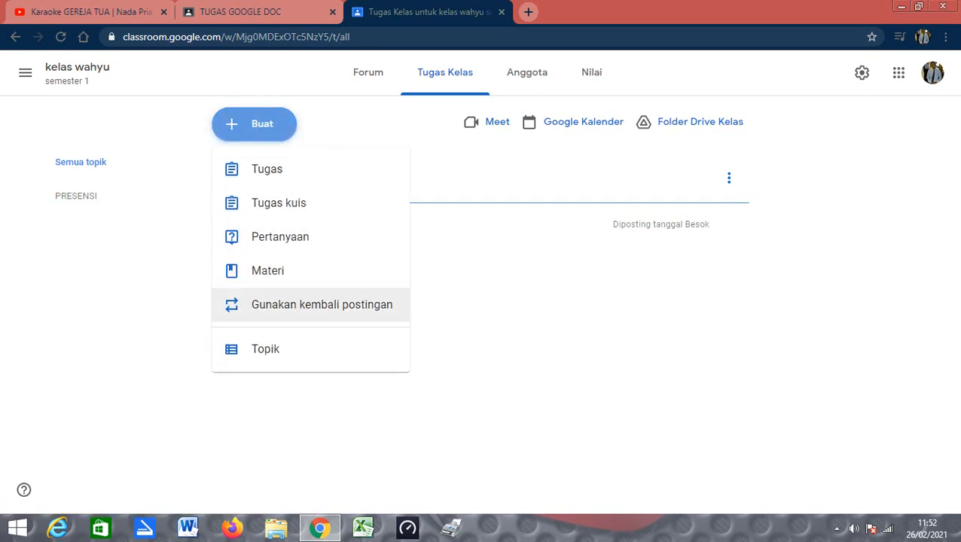
left_click(316, 306)
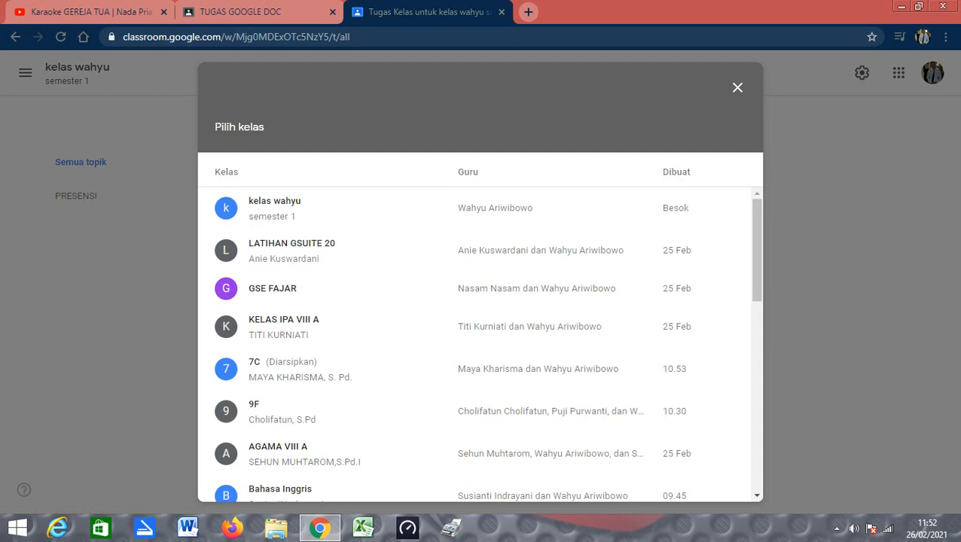
left_click(275, 208)
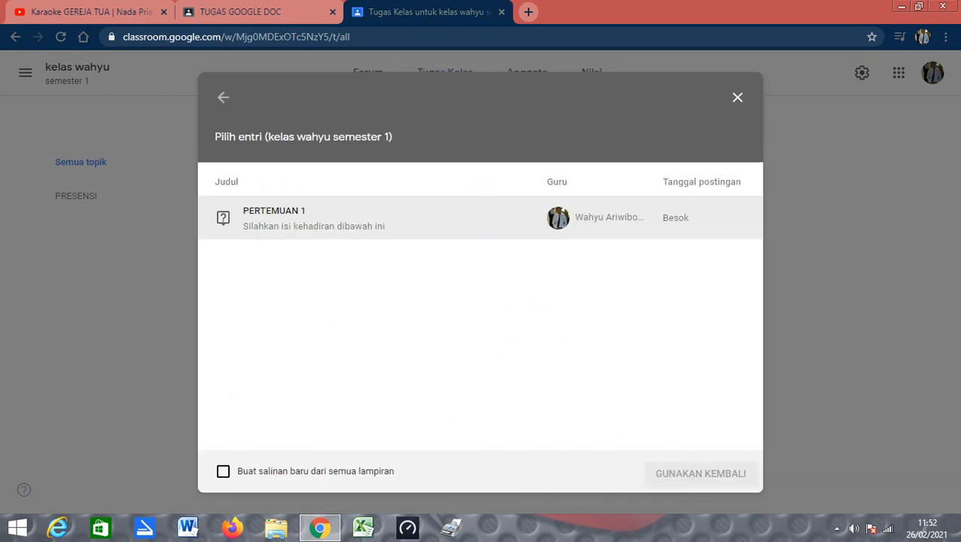
left_click(305, 215)
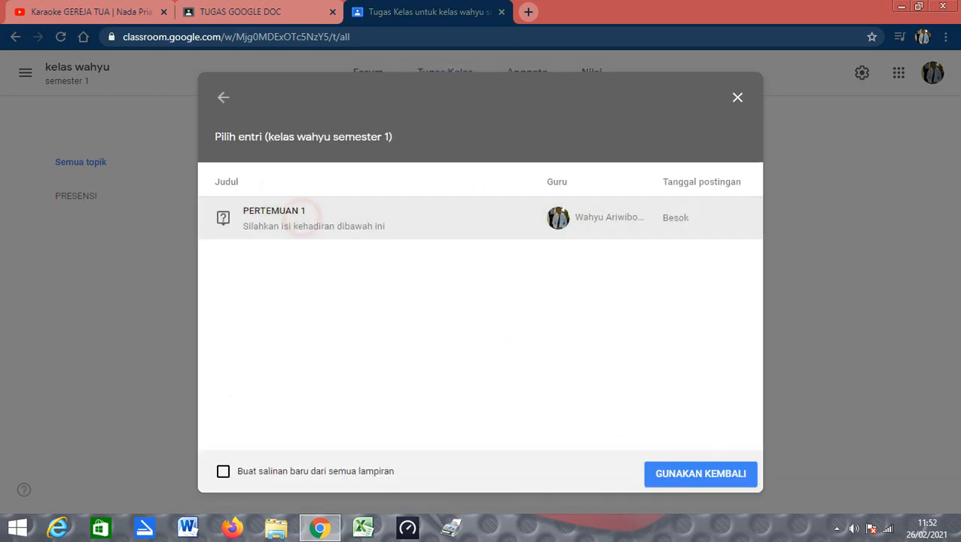
left_click(670, 474)
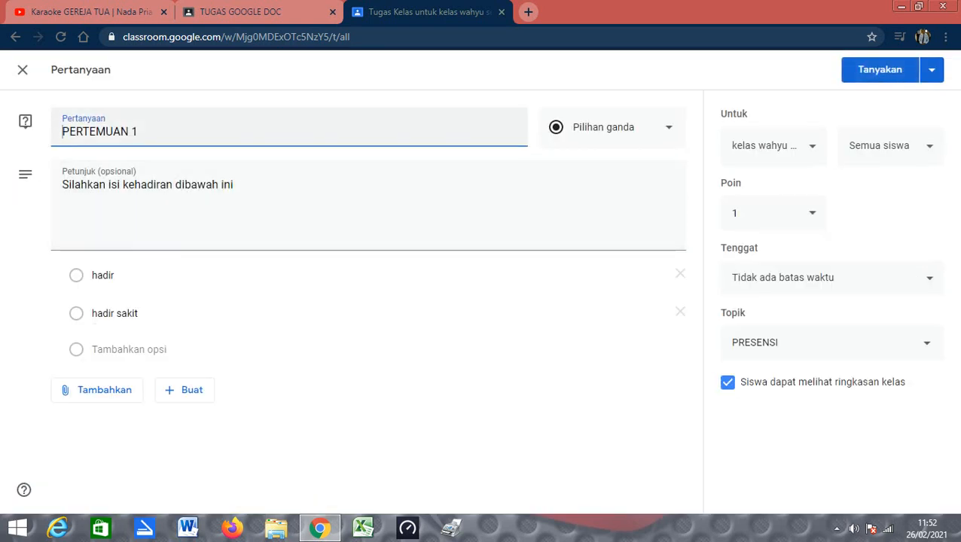
- Retitle the reused question "PERTEMUAN 2" and post it to the class
left_click(141, 132)
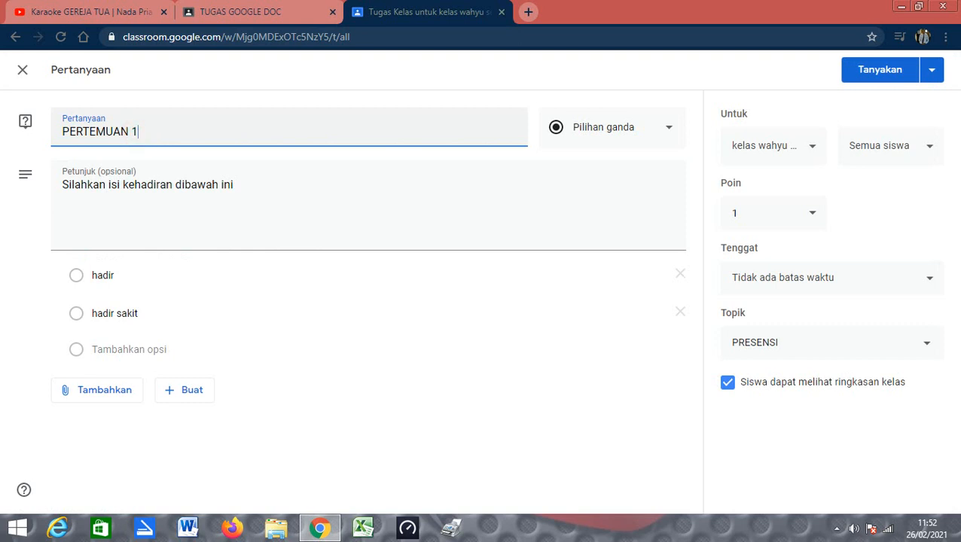
key("BackSpace")
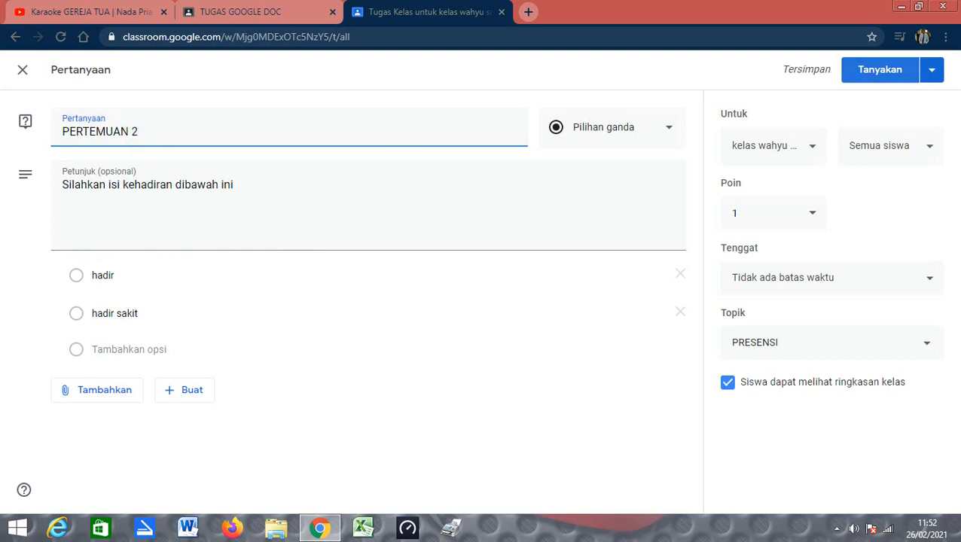
left_click(861, 69)
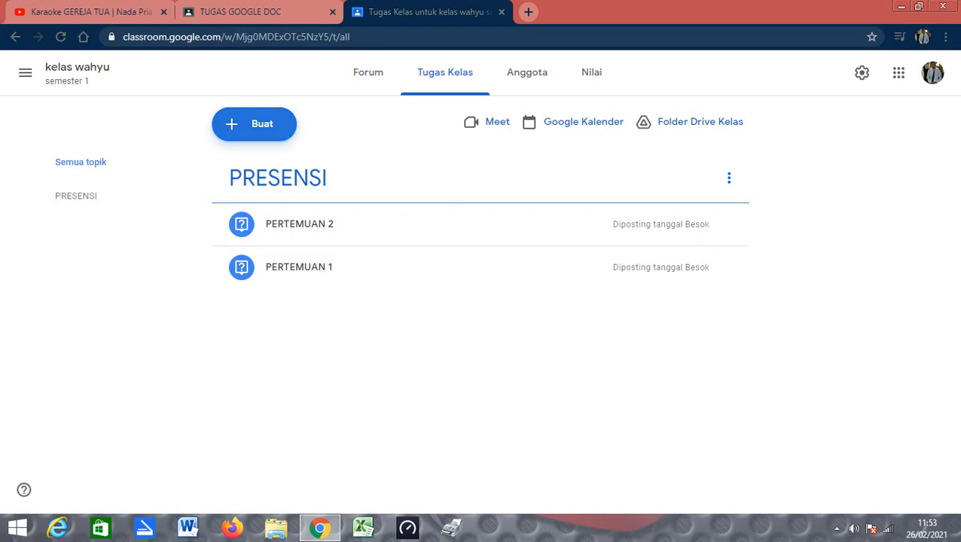
left_click(255, 123)
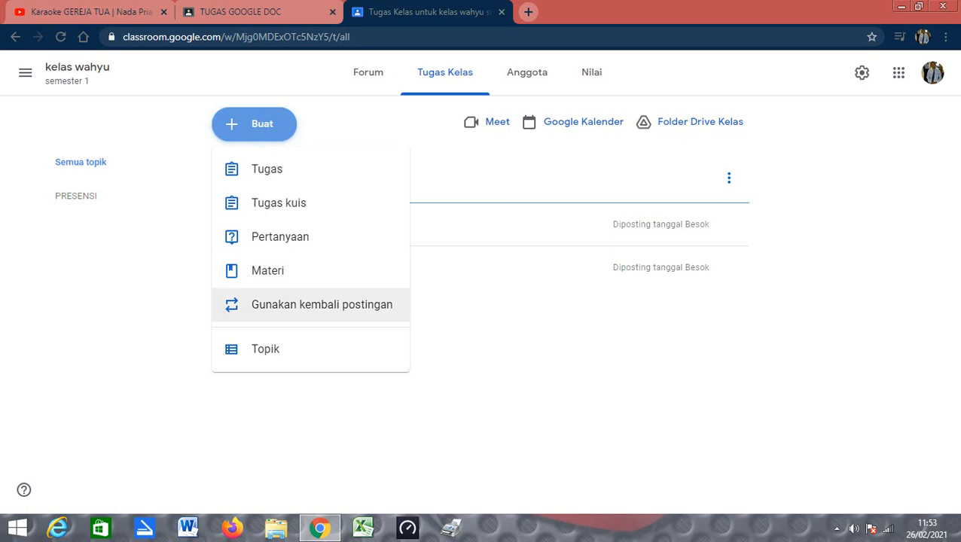
left_click(322, 304)
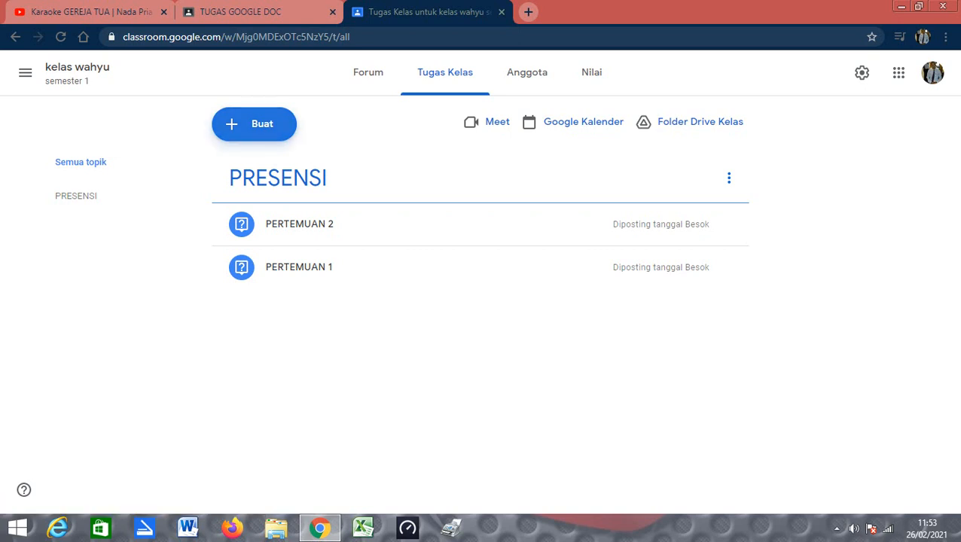
- Add a new classwork topic named "MATERI"
left_click(265, 131)
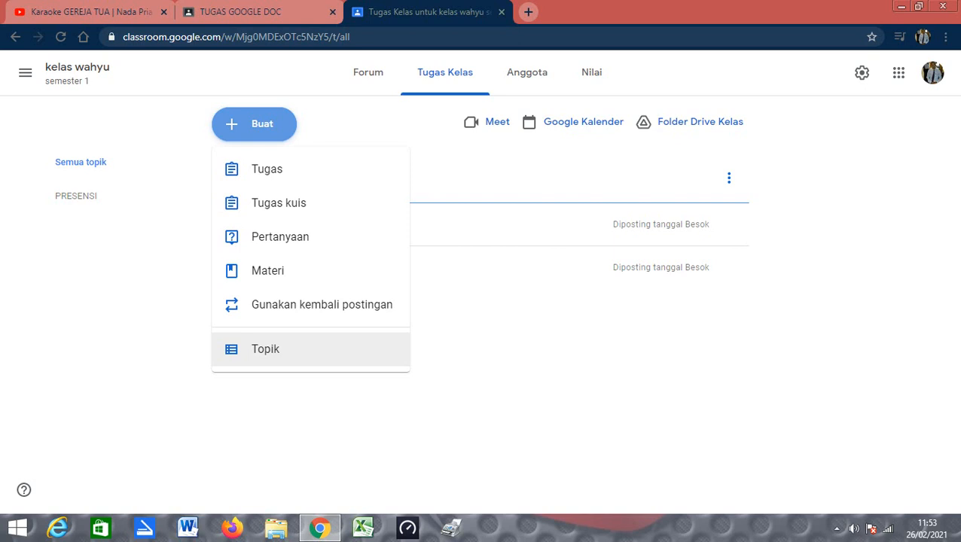
left_click(240, 348)
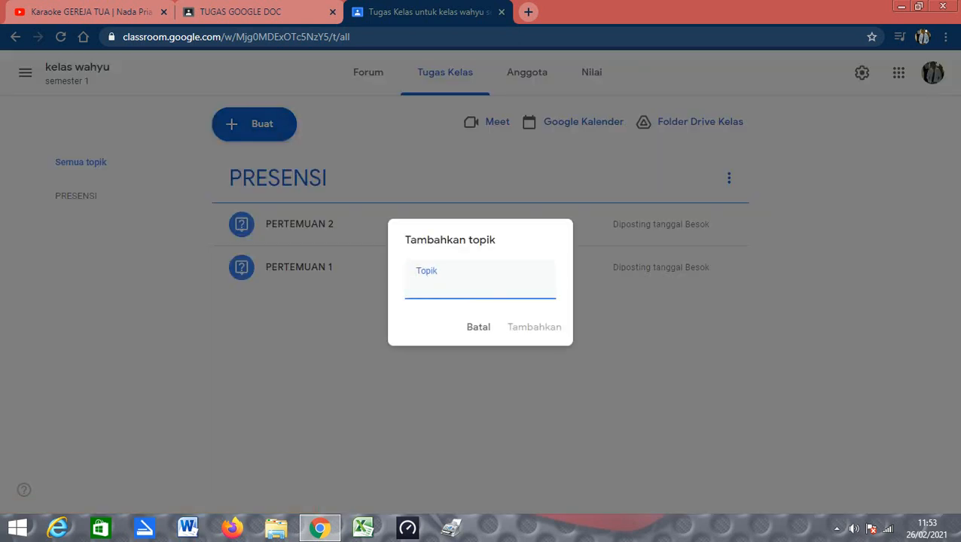
type("m")
key("BackSpace")
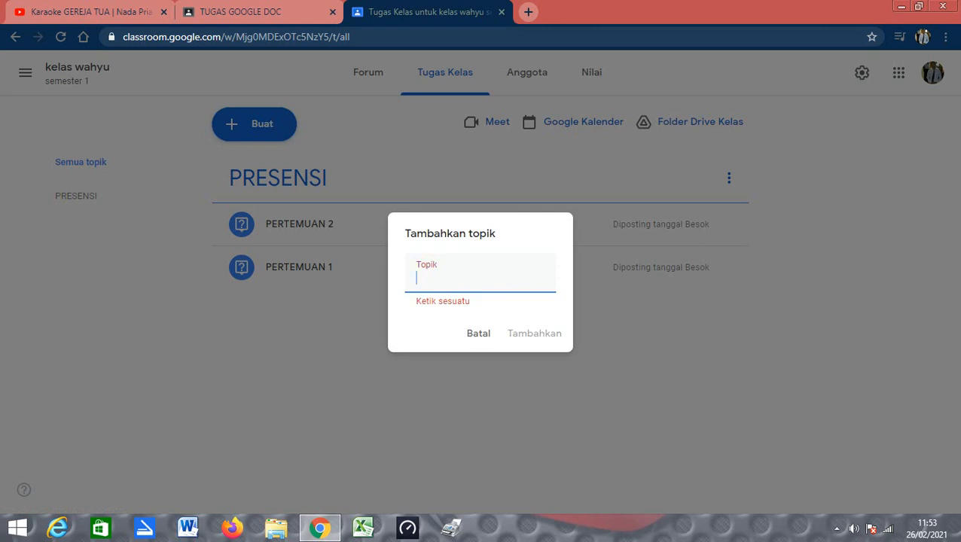
type("MAT")
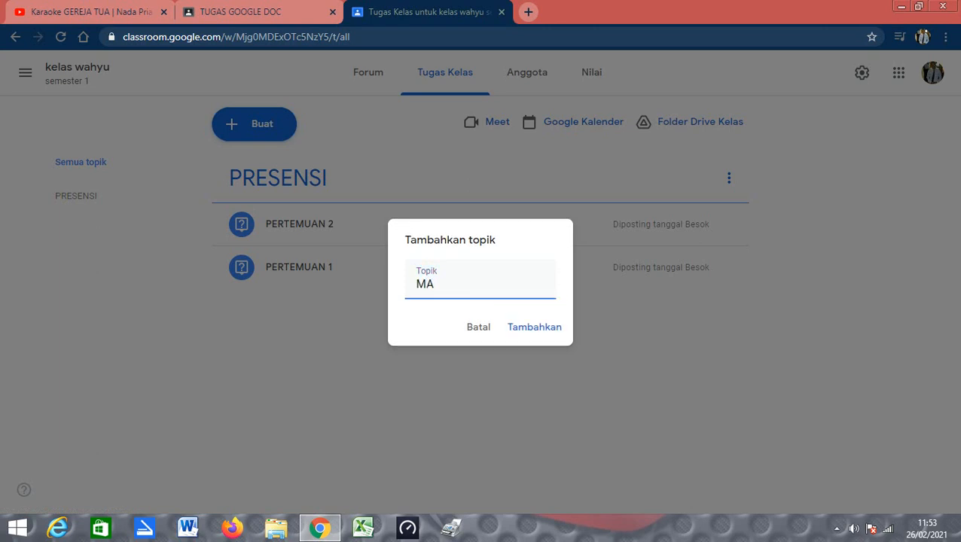
type("ERI")
left_click(535, 327)
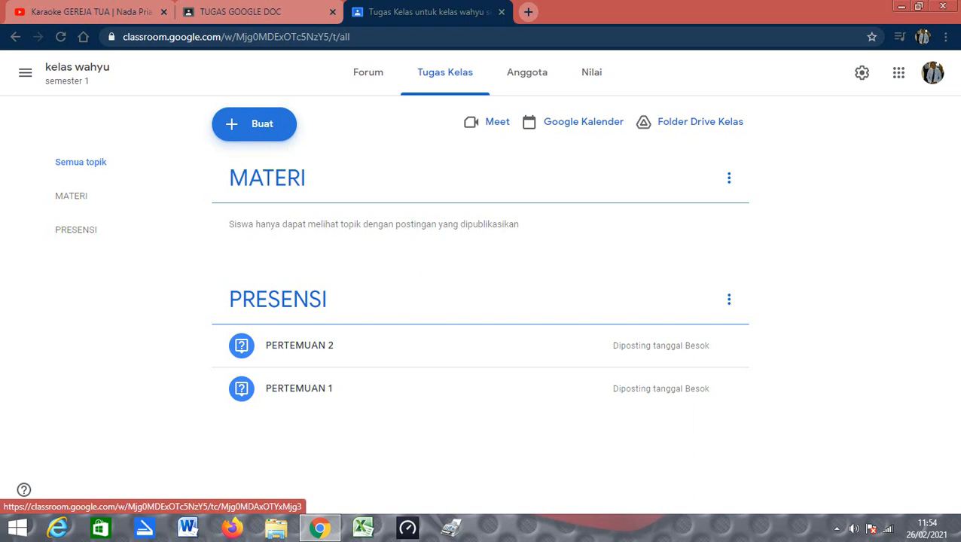
- Start a new material post and attach the YouTube video "[MATERI PJOK] PERMAINAN BOLA KECIL - SOFTBALL", searching for "MATERI PJOK"
left_click(254, 123)
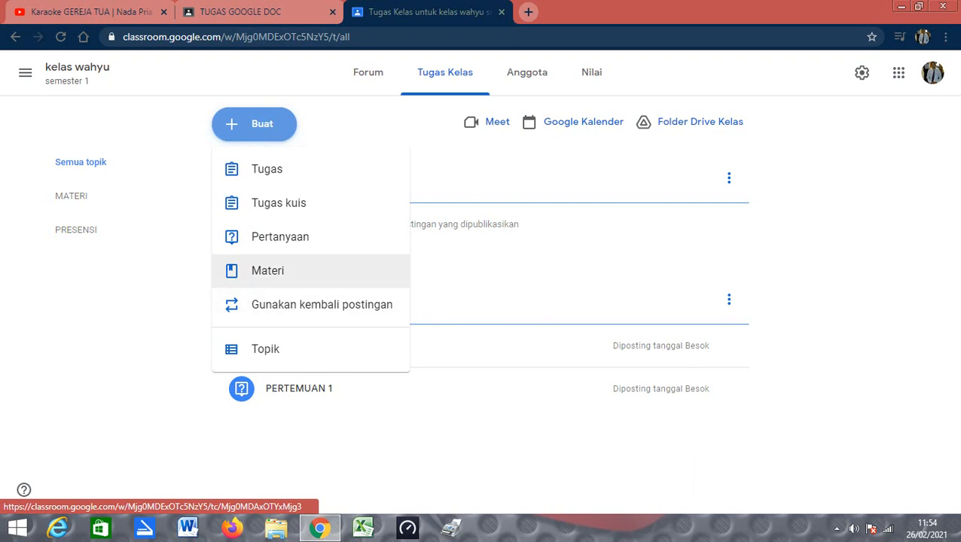
left_click(264, 271)
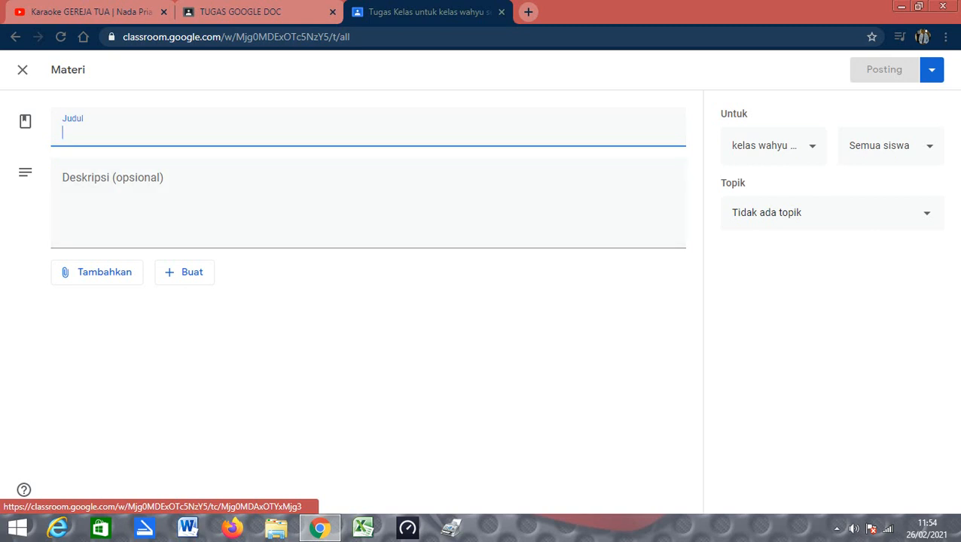
left_click(126, 275)
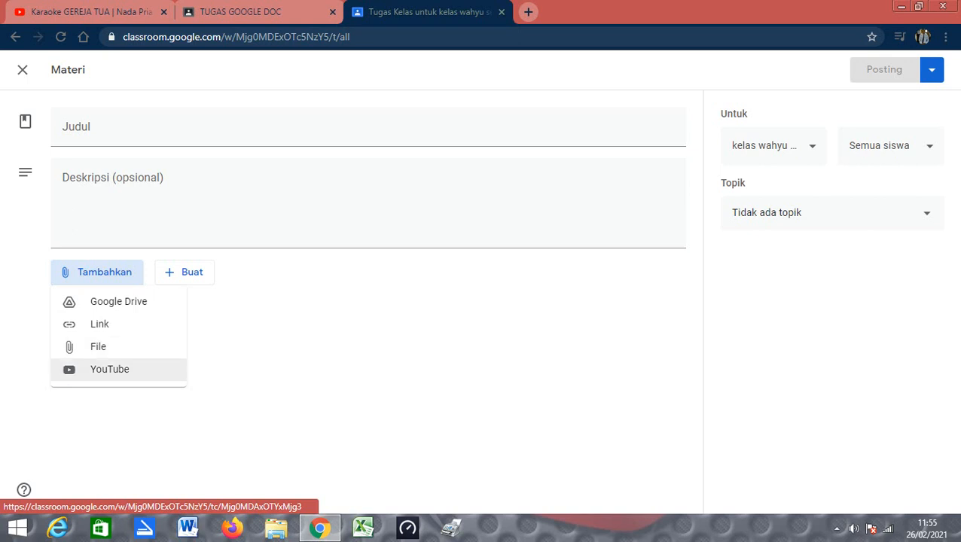
left_click(97, 369)
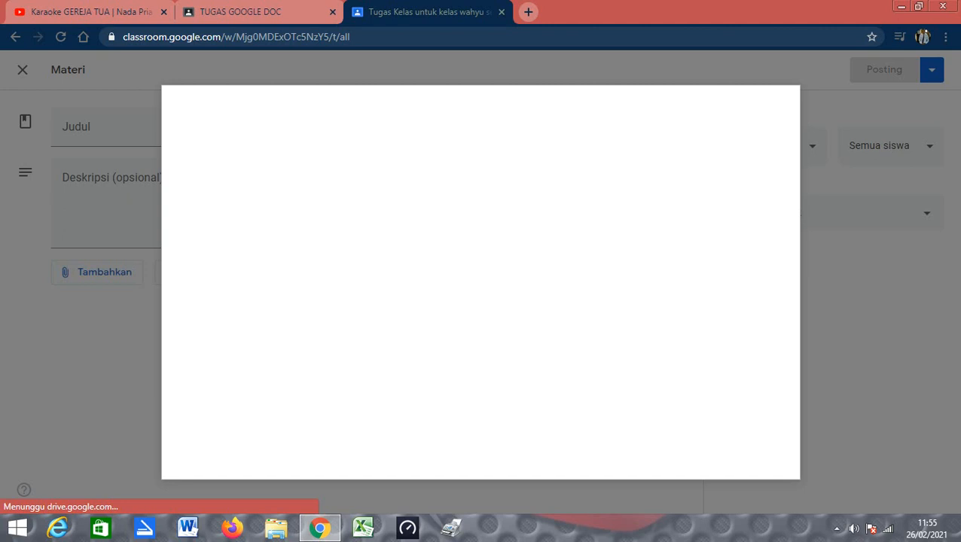
left_click(327, 188)
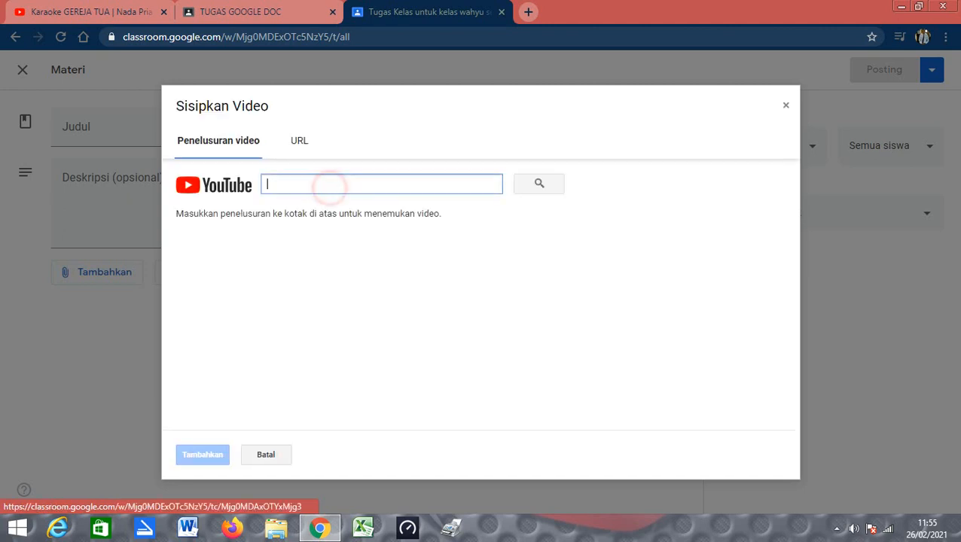
type("M")
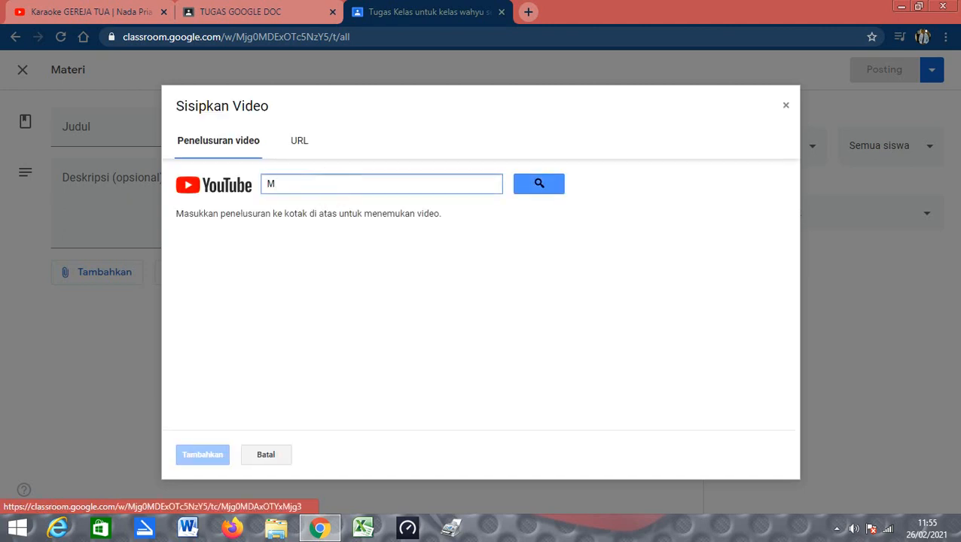
type("ATERI PJOK")
left_click(539, 184)
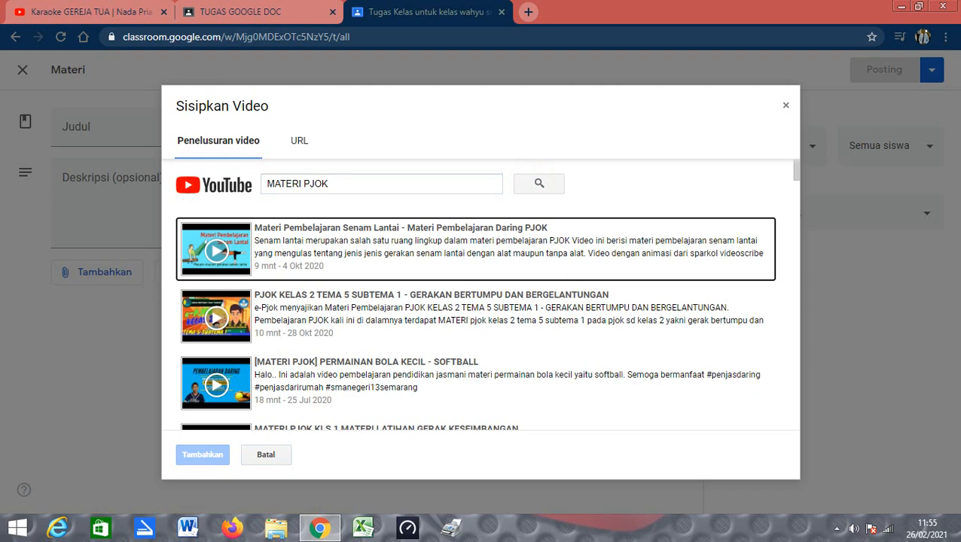
left_click(384, 362)
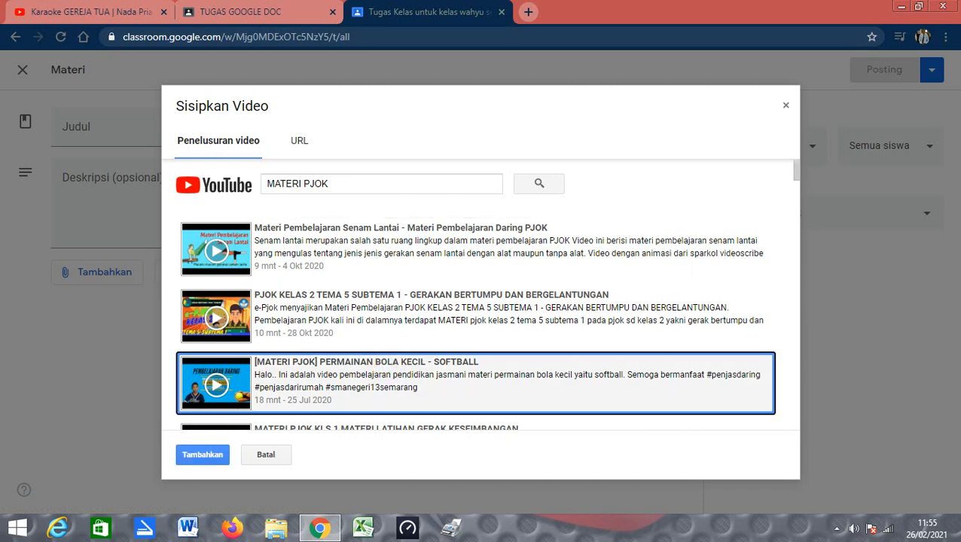
left_click(202, 454)
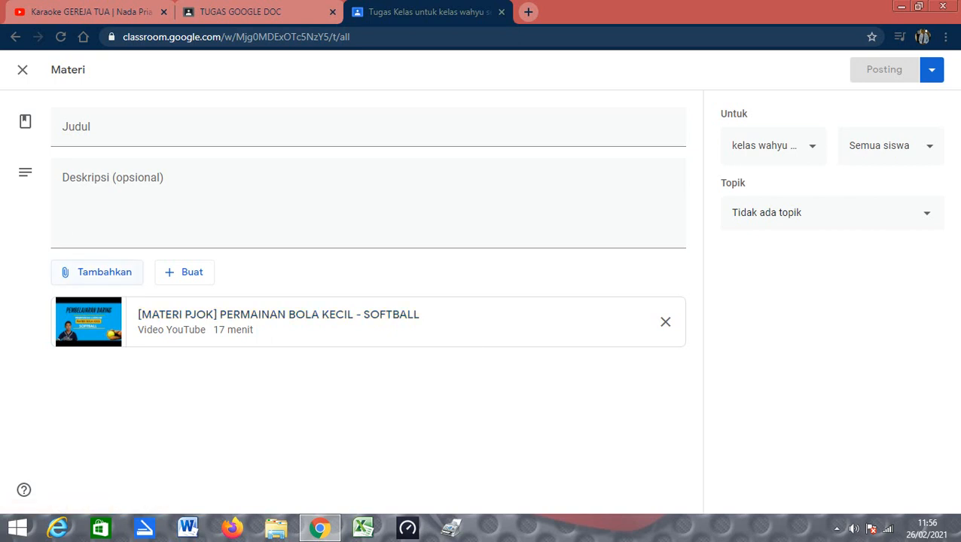
- Upload the Word file MATERI AKTIVITAS AIR from the DOK PJOK folder on Local Disk (D:) as a second attachment
left_click(118, 270)
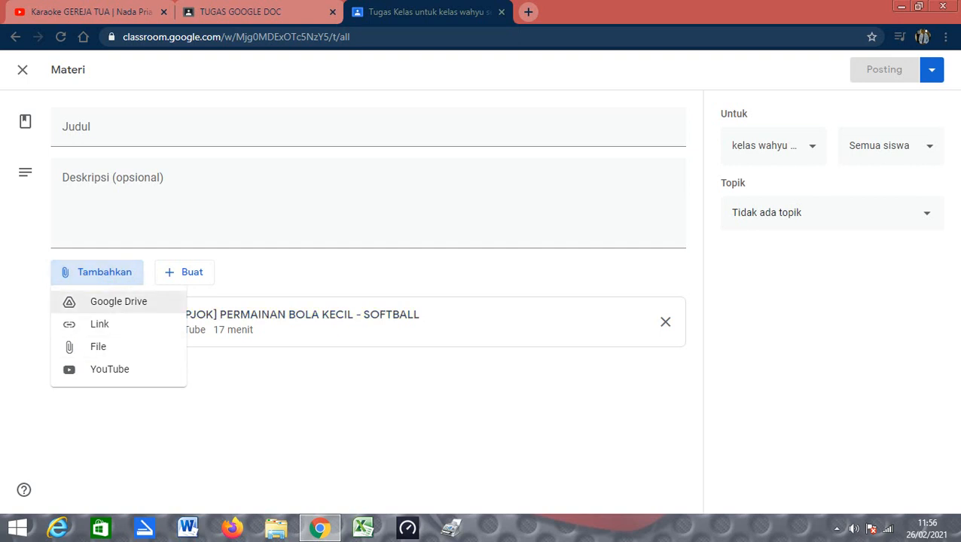
left_click(98, 347)
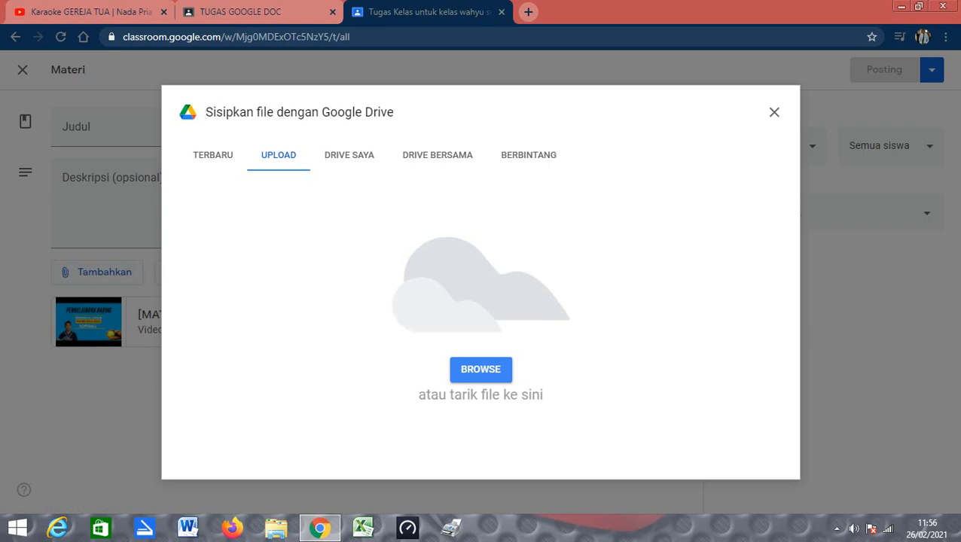
left_click(467, 368)
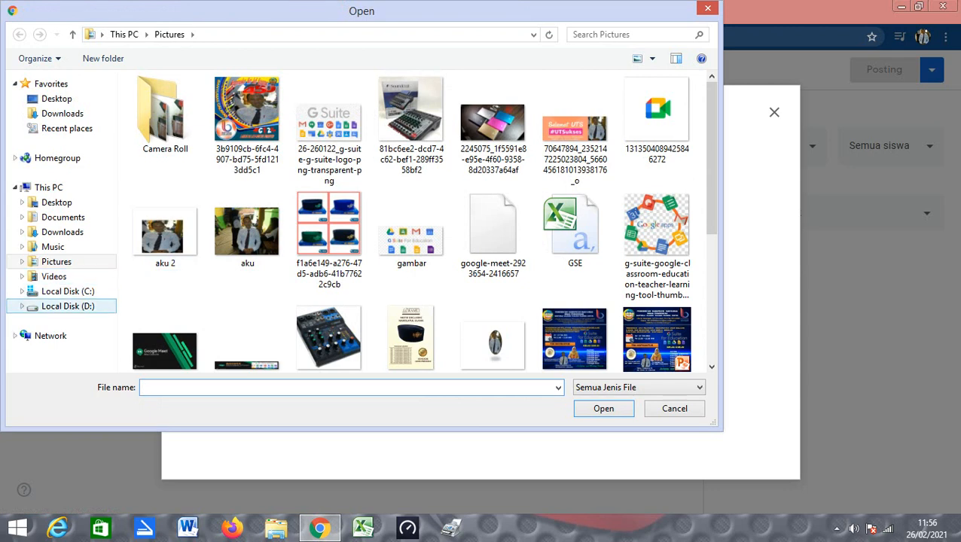
left_click(71, 306)
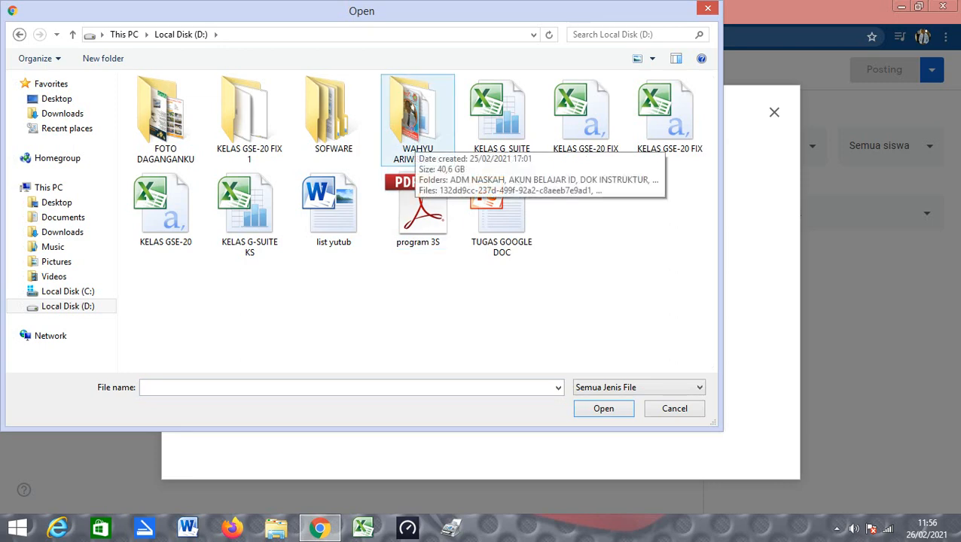
double_click(414, 136)
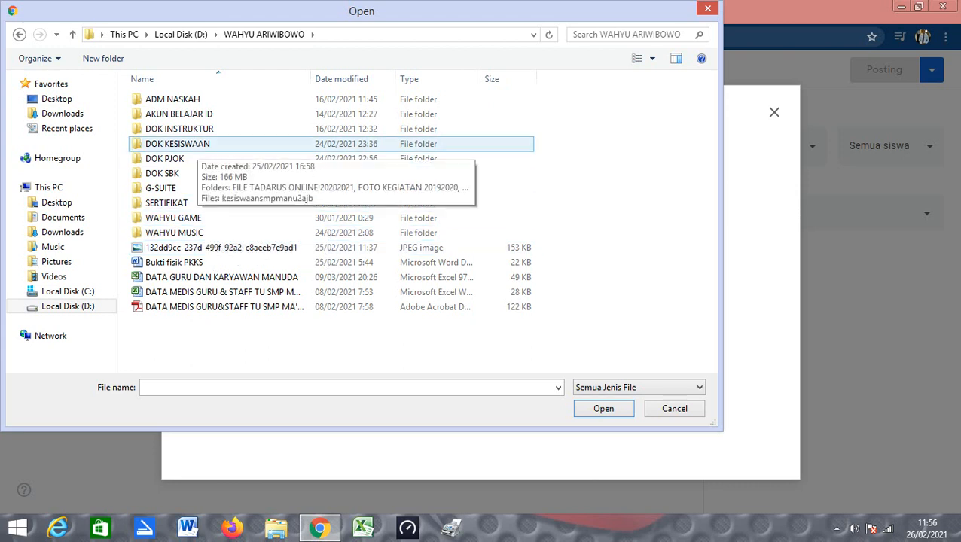
double_click(170, 158)
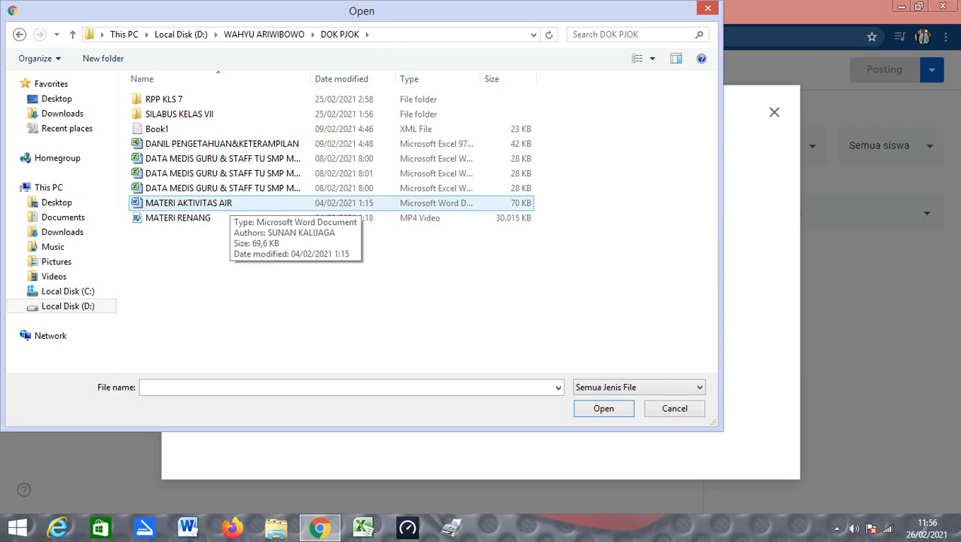
left_click(218, 203)
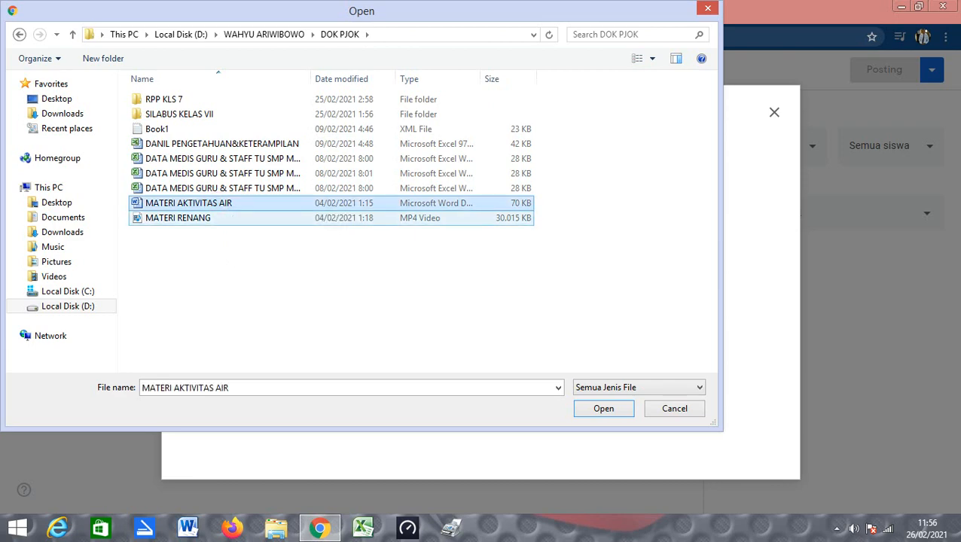
left_click(594, 409)
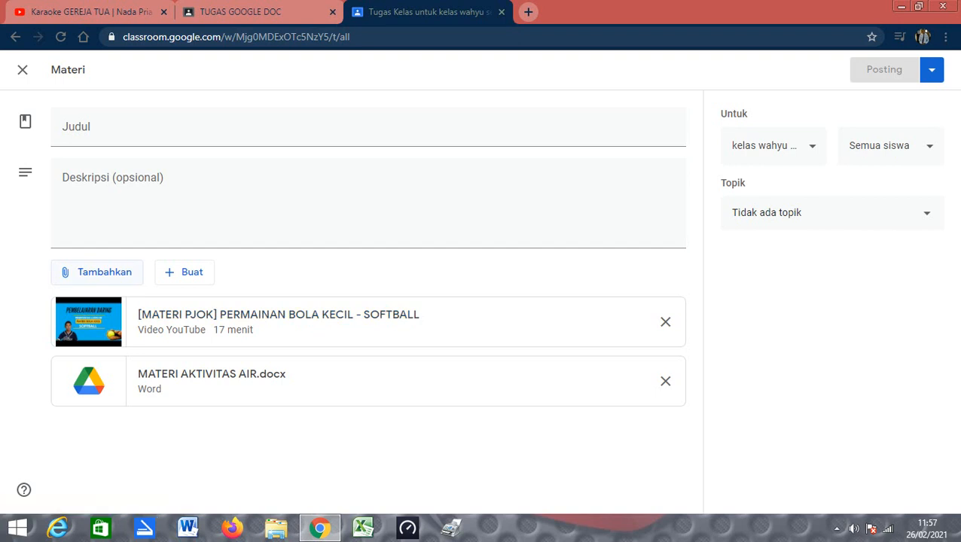
- Start another file upload and look through the DOK PJOK and SILABUS KELAS VII folders on Local Disk (D:) for a file to attach
left_click(98, 272)
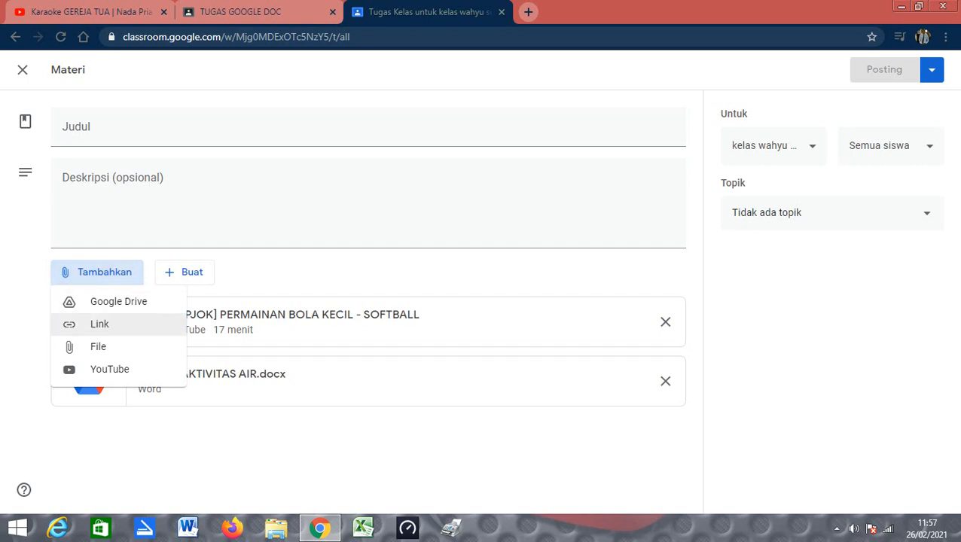
left_click(103, 348)
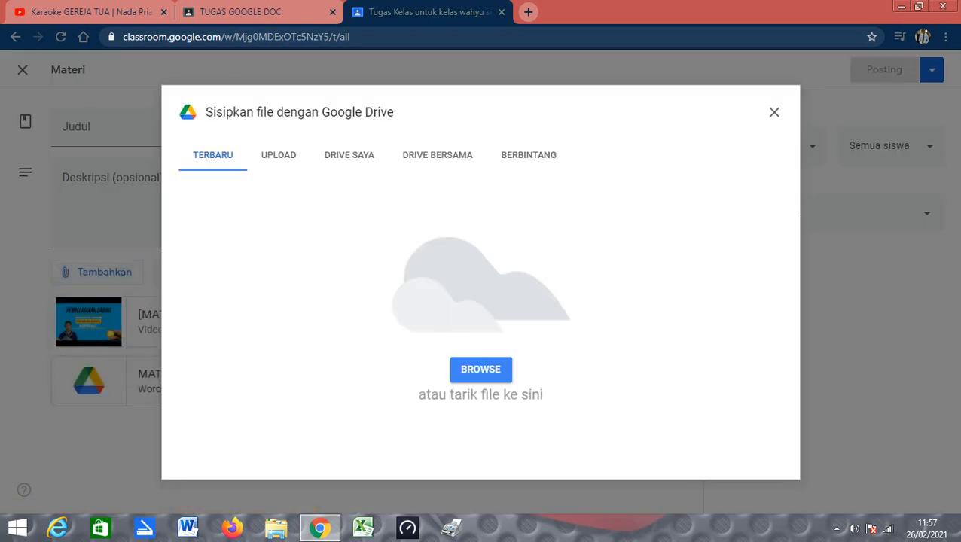
left_click(481, 369)
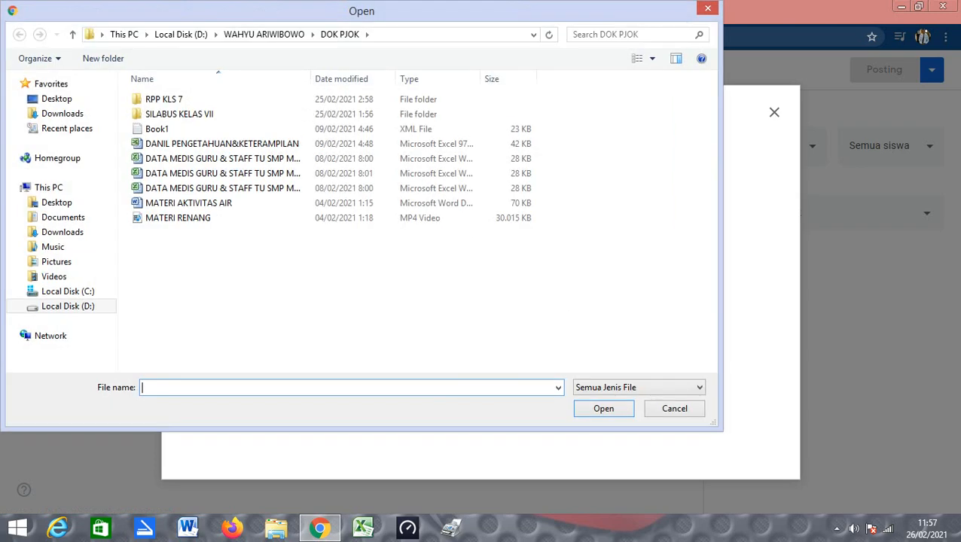
left_click(68, 306)
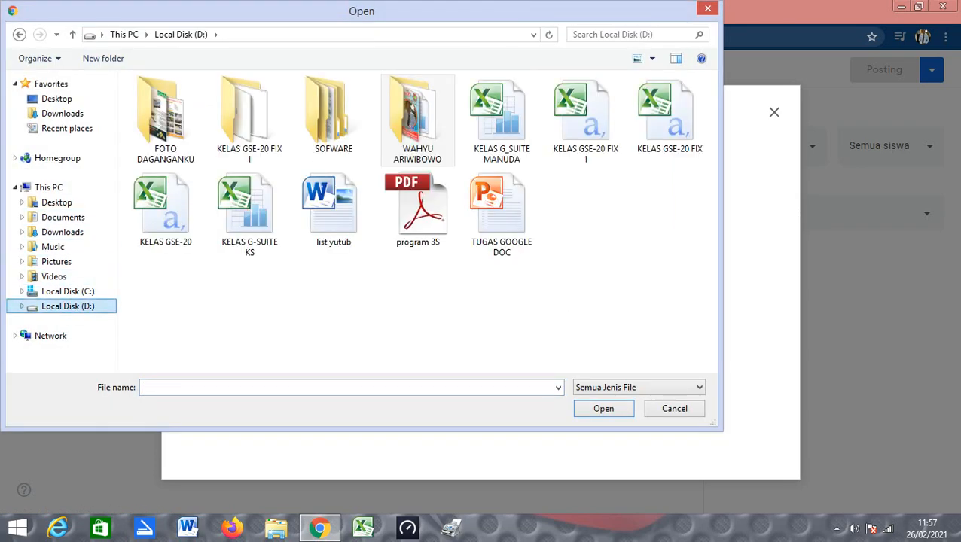
double_click(397, 134)
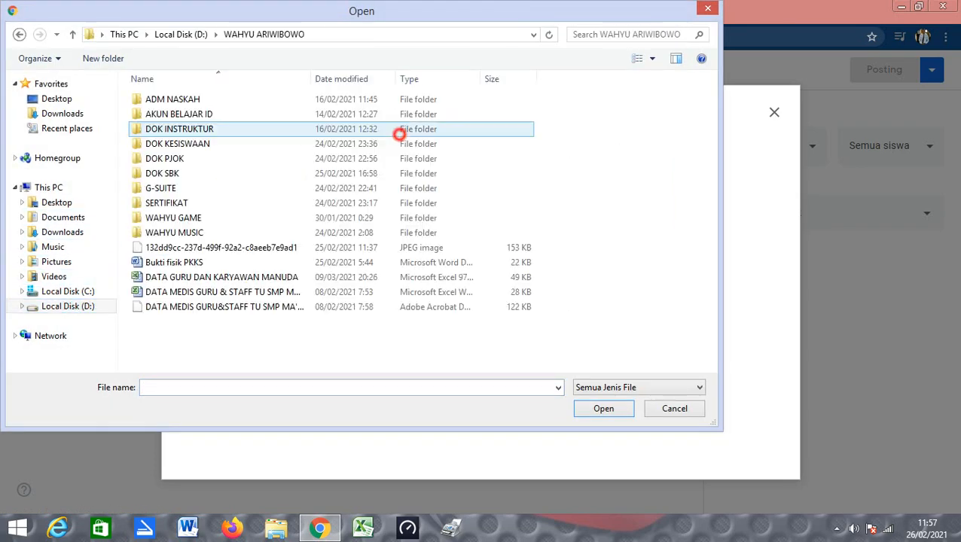
double_click(185, 158)
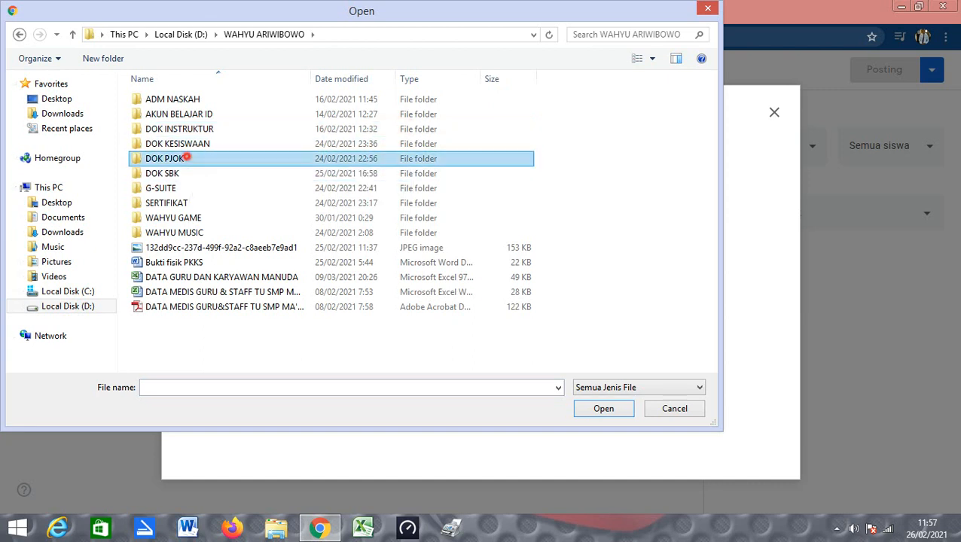
left_click(167, 114)
double_click(168, 114)
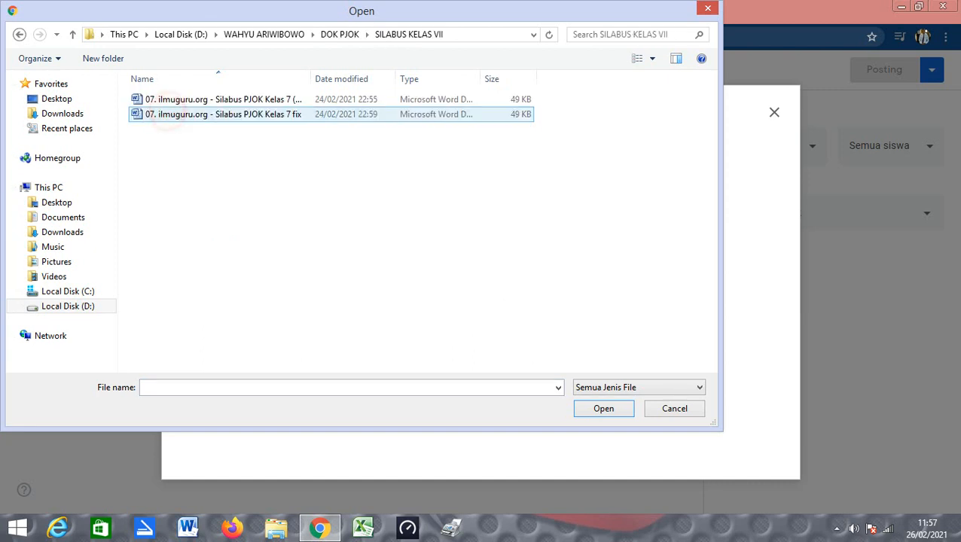
left_click(19, 34)
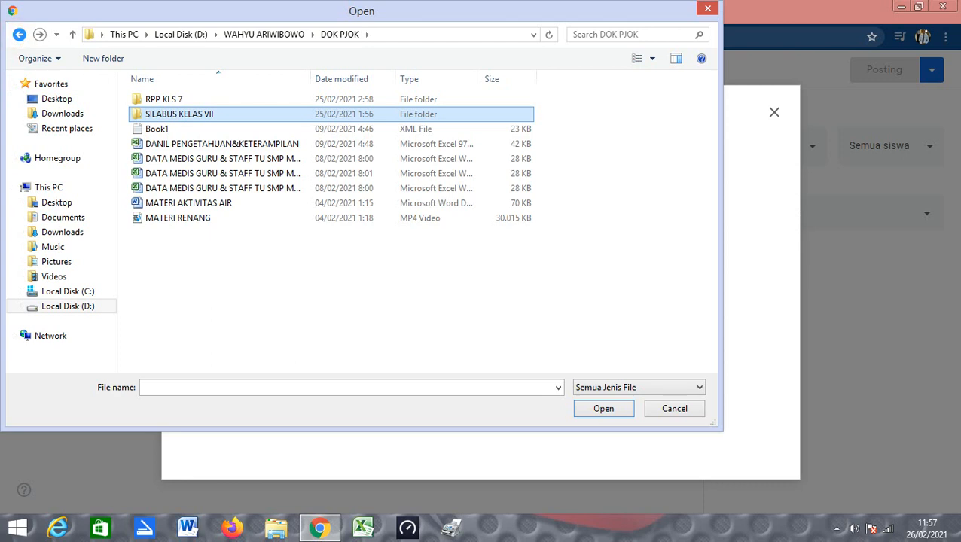
left_click(19, 34)
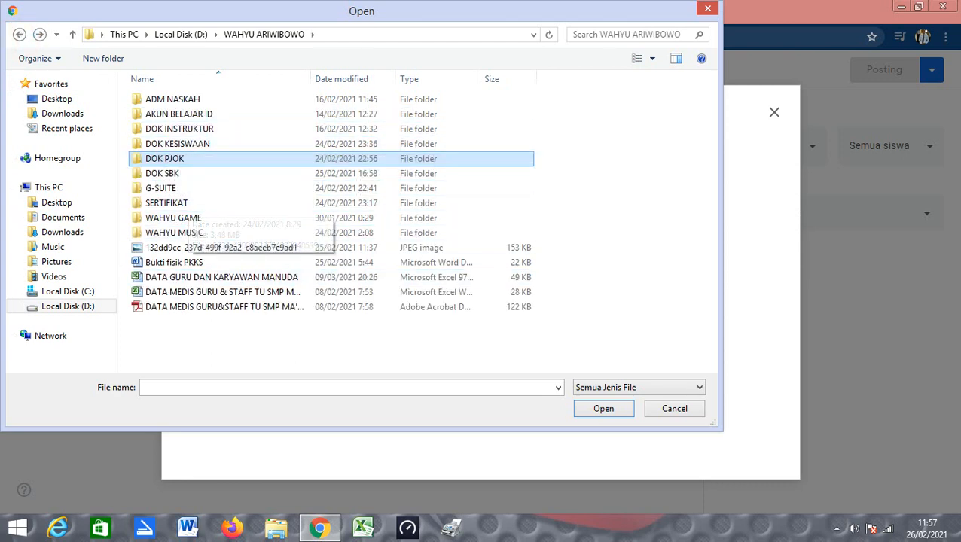
- Look through the DOK INSTRUKTUR, DOK KESISWAAN, DOK PJOK and DOK SBK folders for another file to attach
double_click(199, 129)
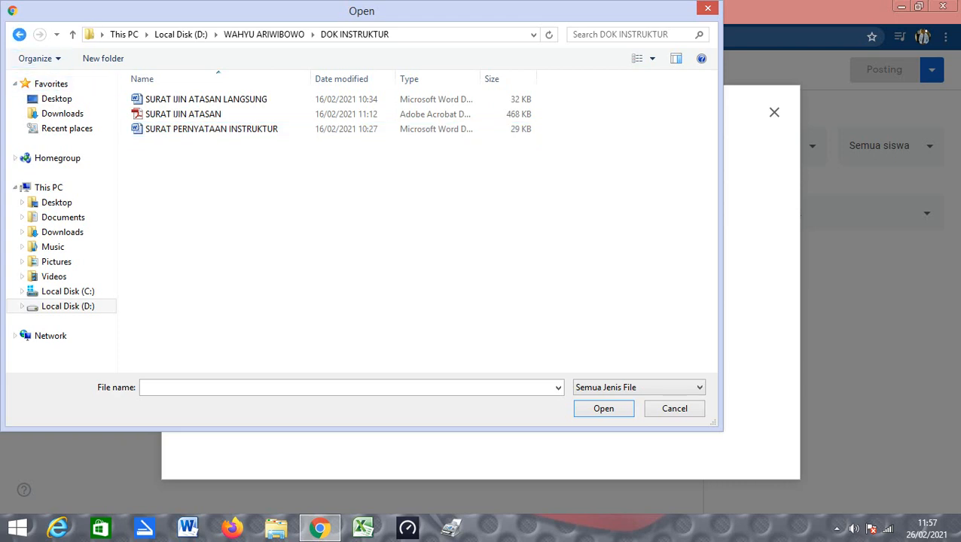
left_click(19, 34)
double_click(162, 144)
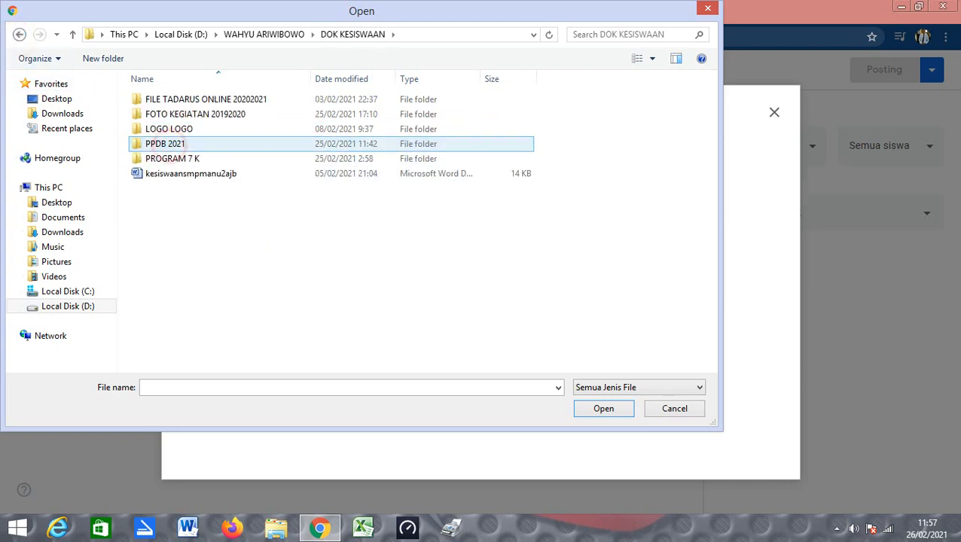
double_click(172, 159)
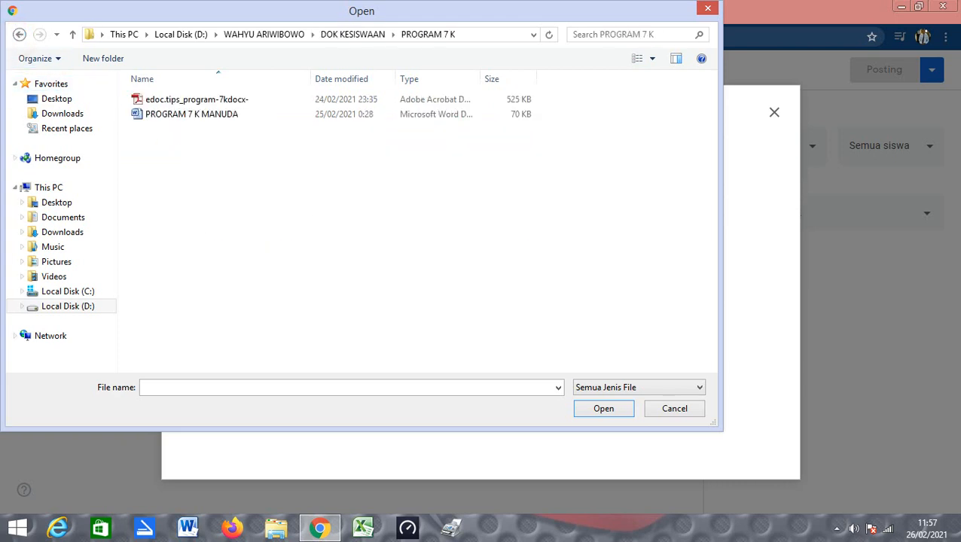
left_click(18, 34)
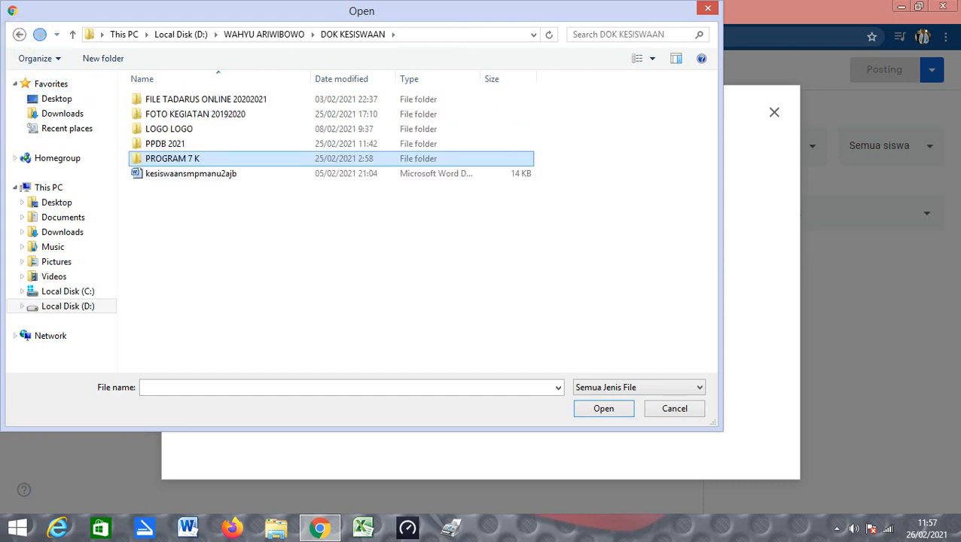
double_click(155, 100)
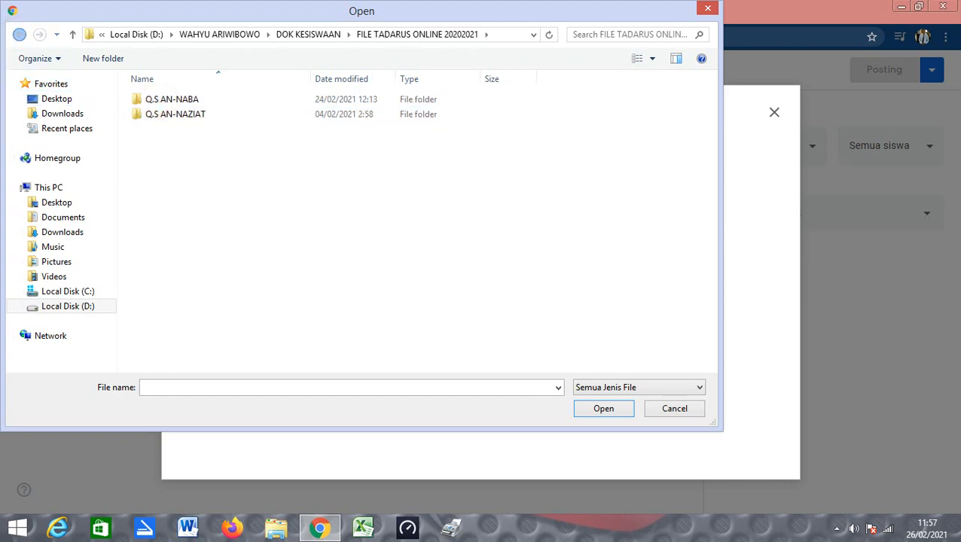
left_click(19, 34)
left_click(19, 33)
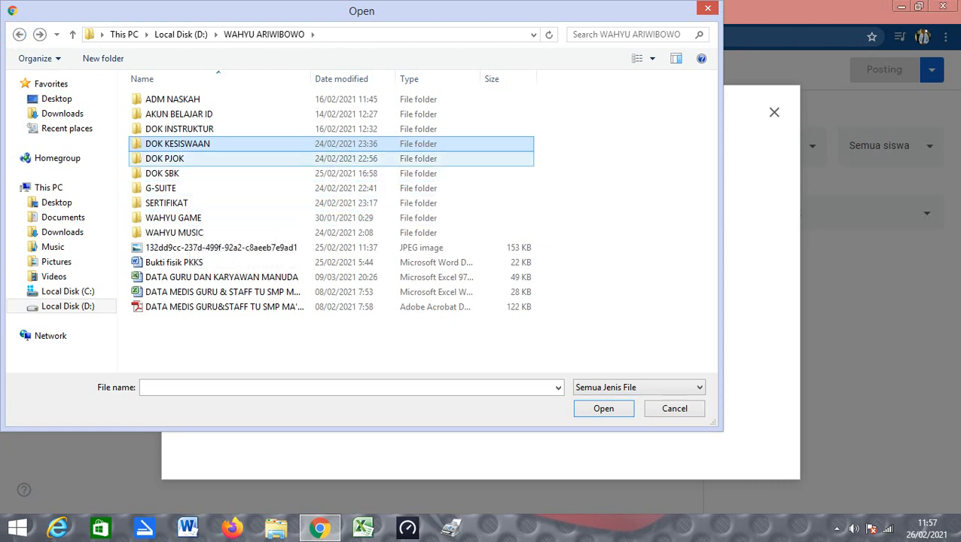
double_click(166, 159)
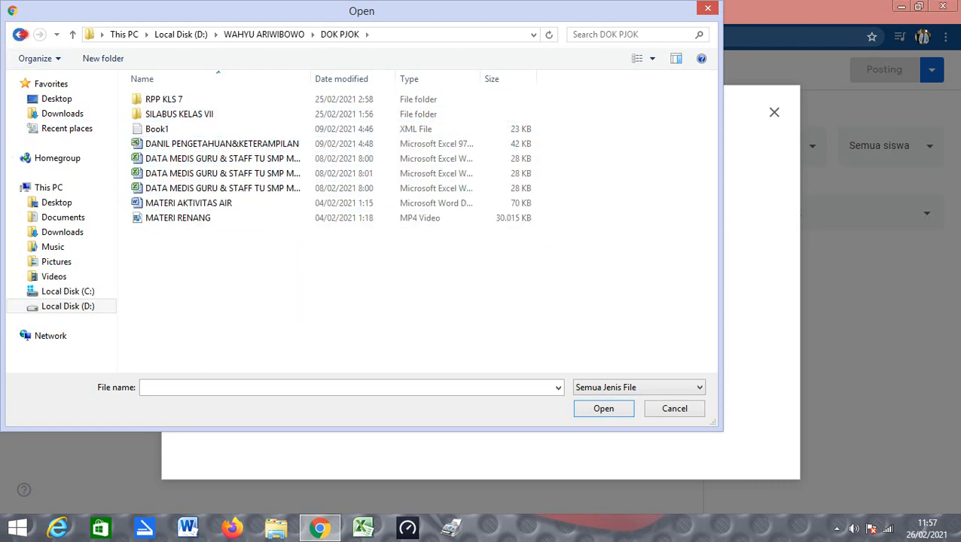
left_click(19, 34)
double_click(167, 173)
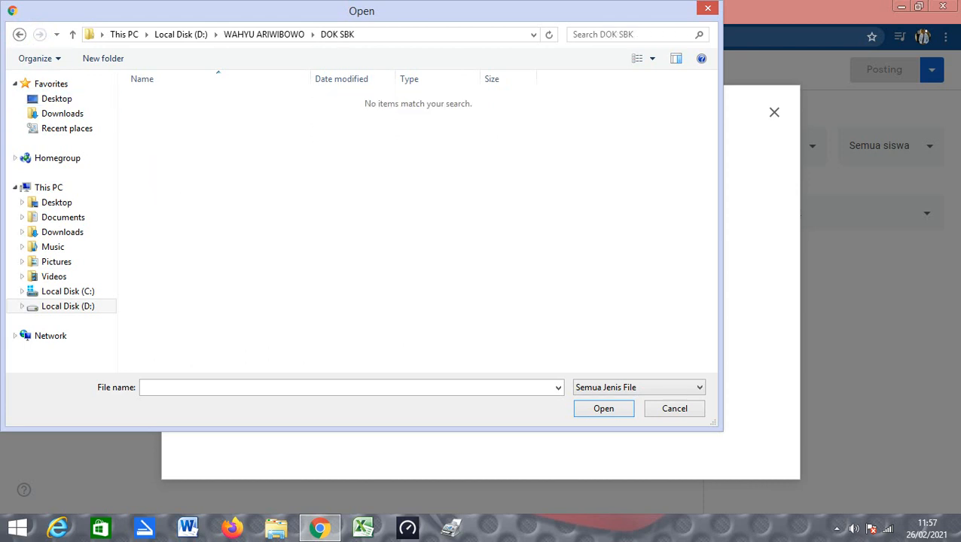
left_click(18, 34)
- Upload the PowerPoint file TUGAS MENGELOLA GOOGLE DRIVE from the PANDUAN TUGAS GSE folder inside G-SUITE as a third attachment
double_click(150, 186)
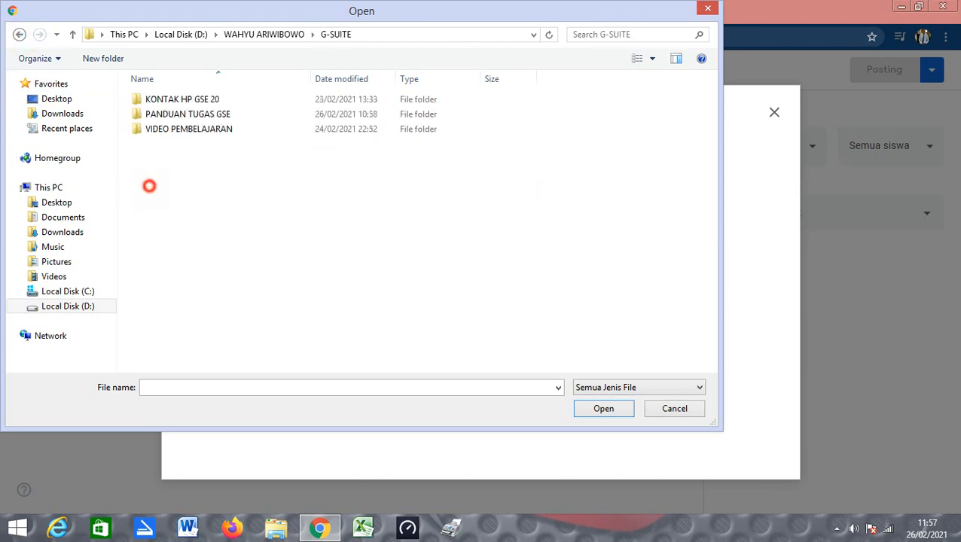
double_click(163, 129)
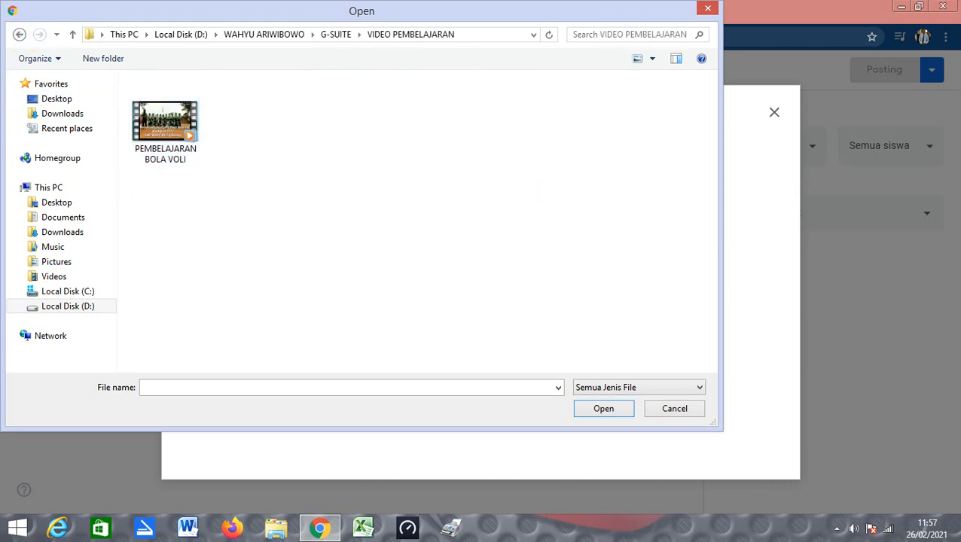
left_click(19, 34)
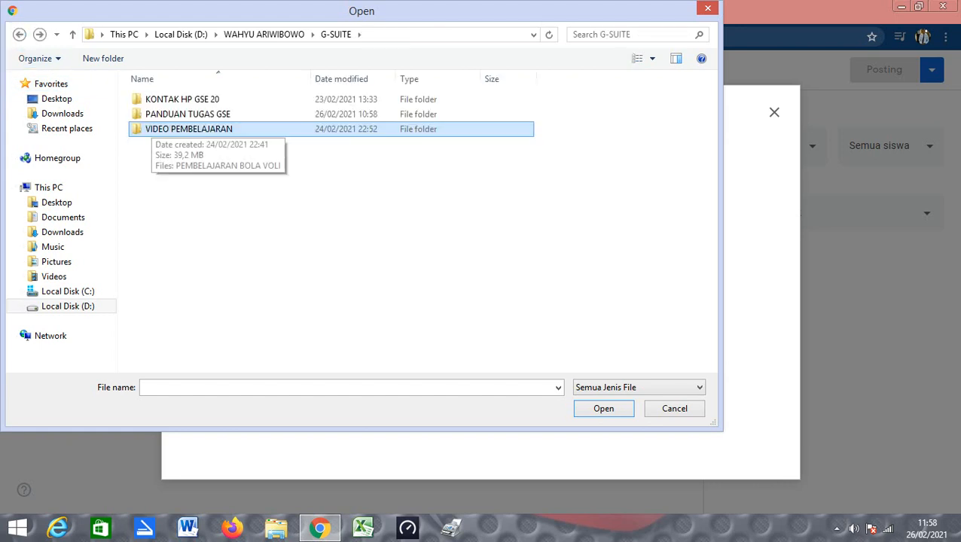
double_click(172, 114)
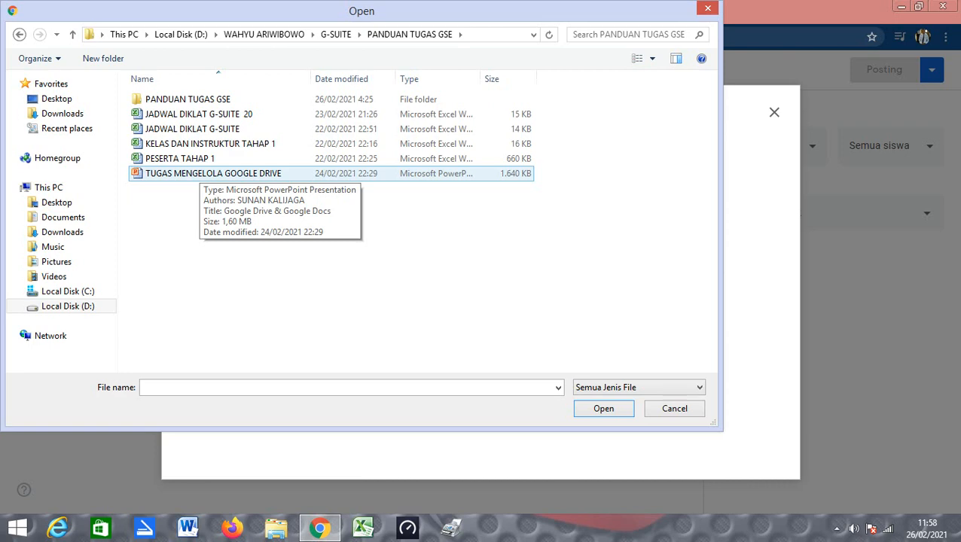
left_click(219, 173)
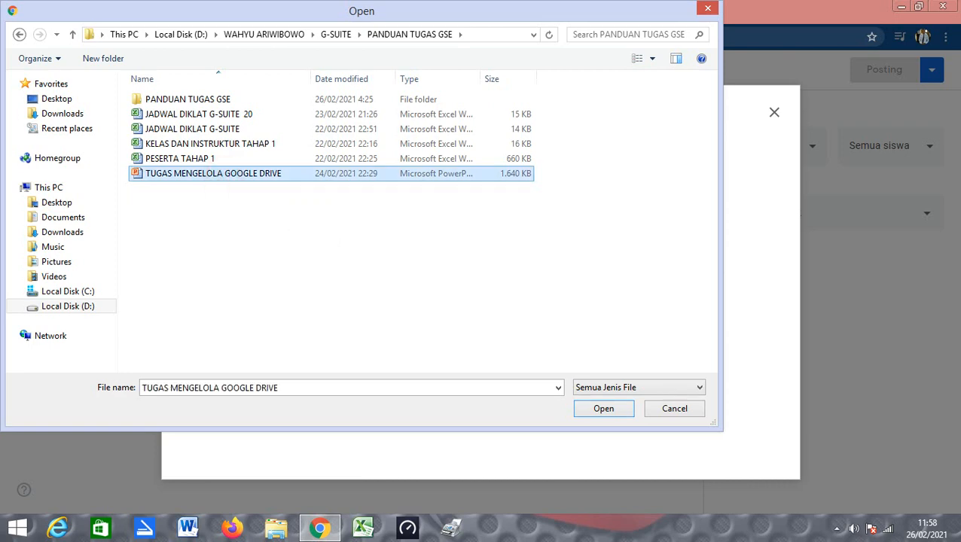
left_click(599, 408)
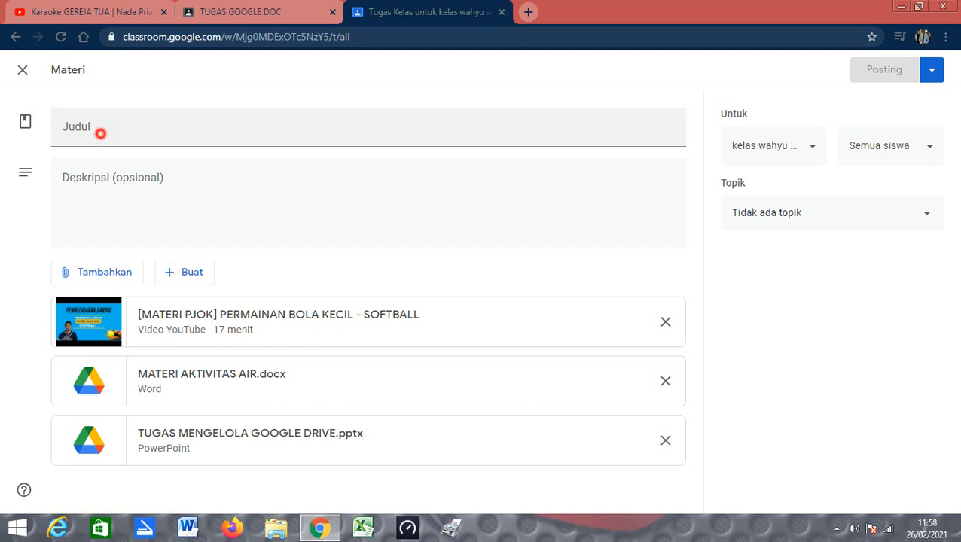
- Title the material post "MATERI BAB 1"
left_click(98, 131)
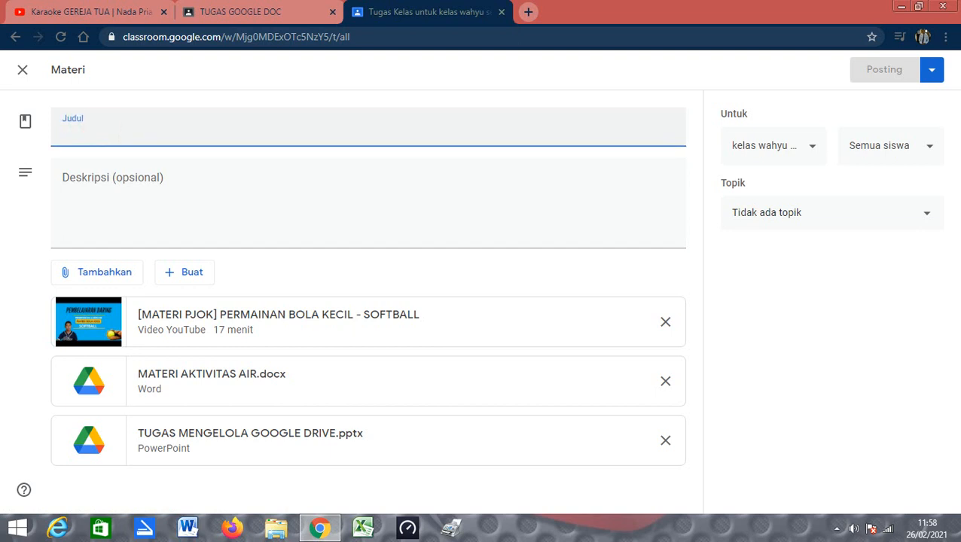
type("M")
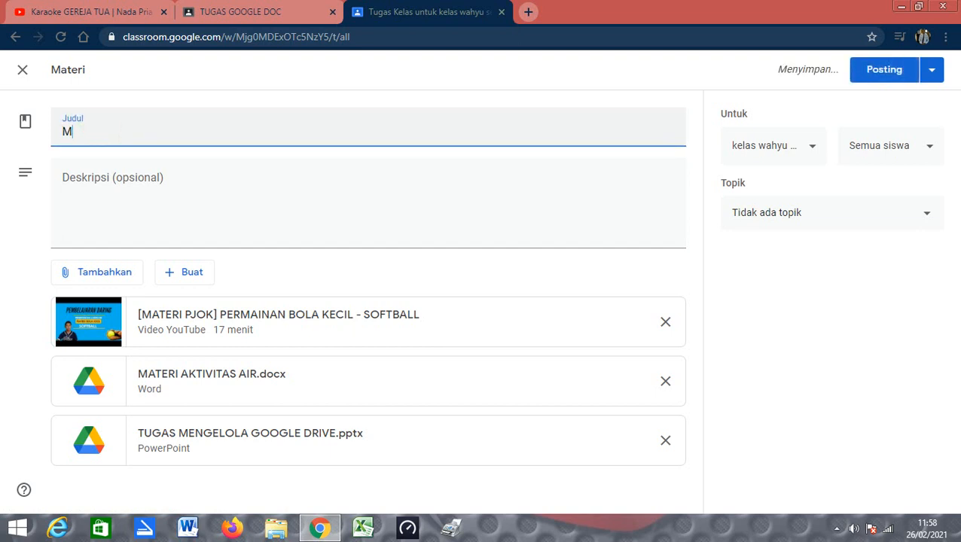
type("ATERI BABB")
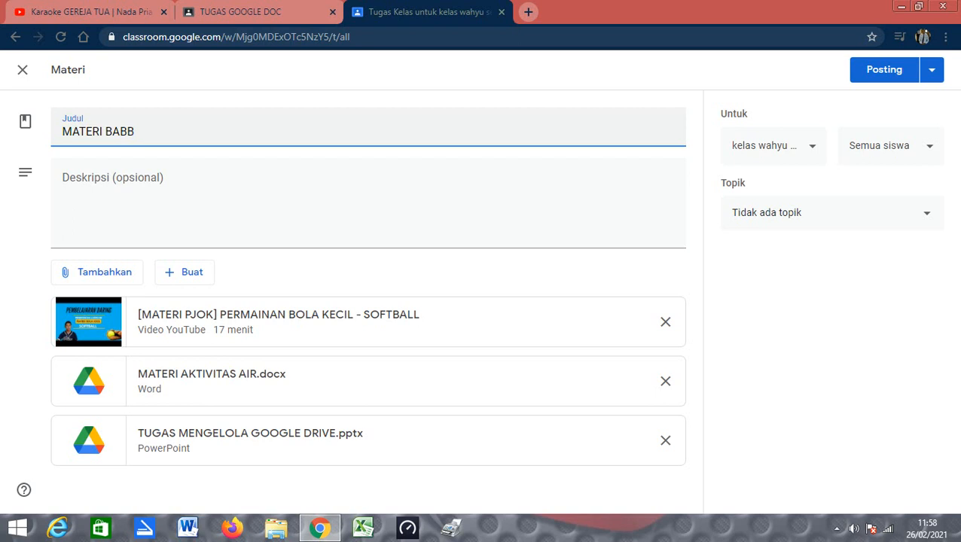
key("BackSpace")
type("1")
- Enter "SILAHKAN KALIAN PELAJARI MATERI INI" as the material's description
left_click(109, 174)
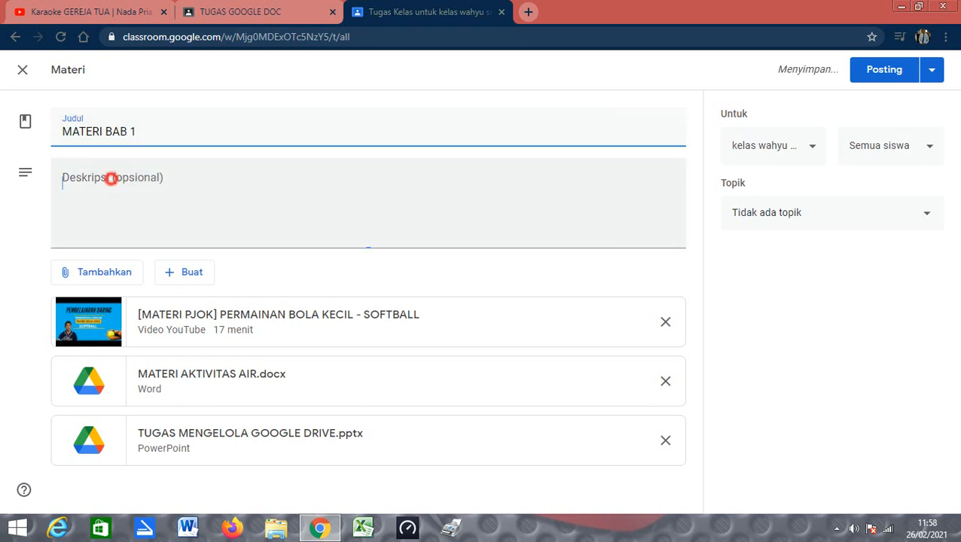
type("SIL")
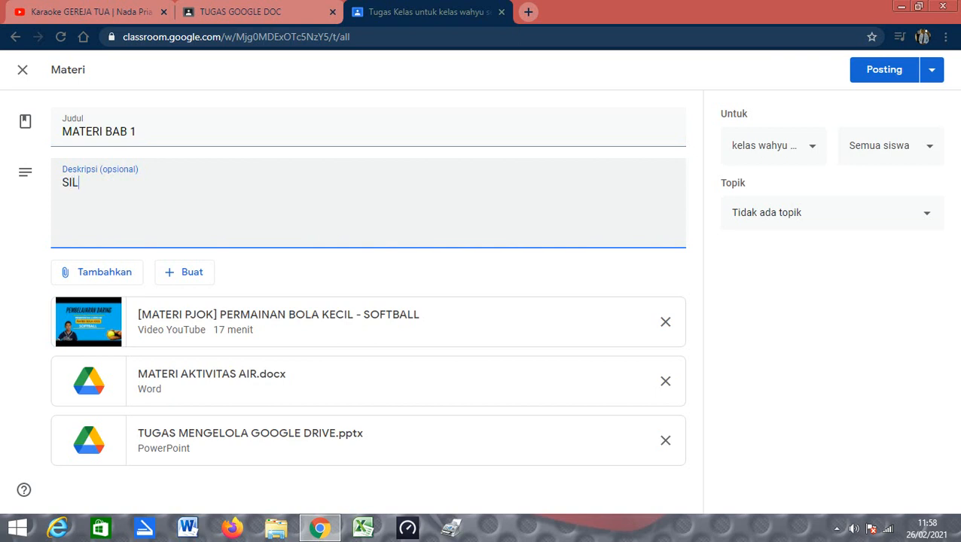
type("AHKAN J")
key("BackSpace")
type("KALIAN")
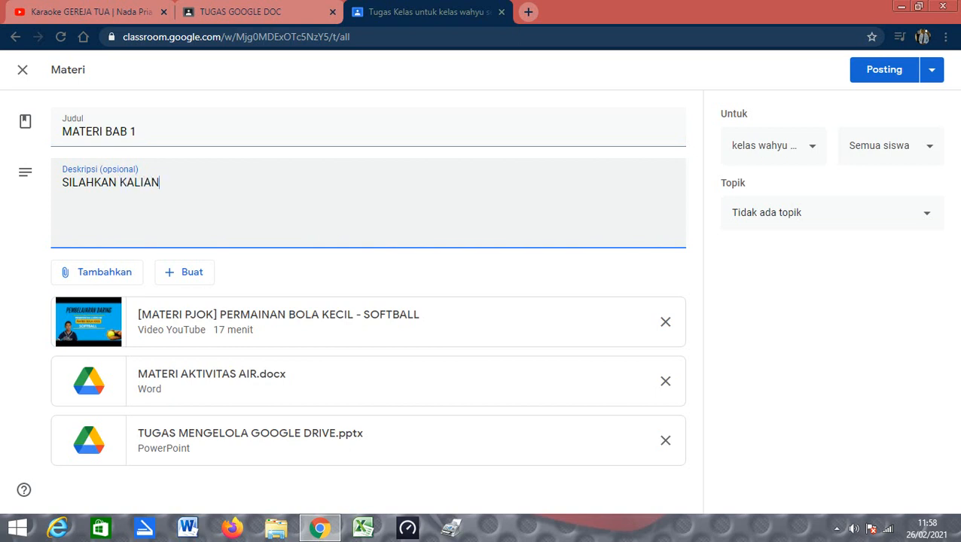
type(" PELAJAR")
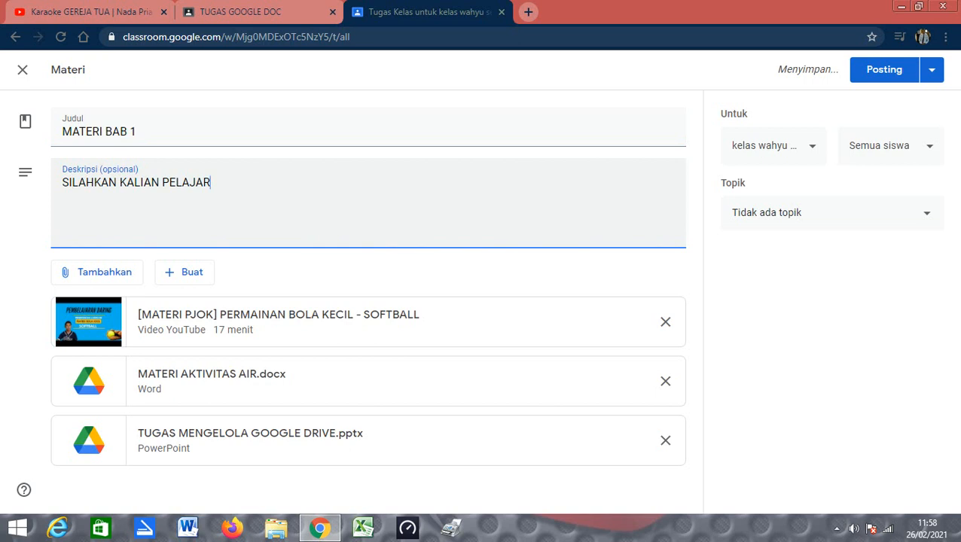
type("I")
type(" MAT")
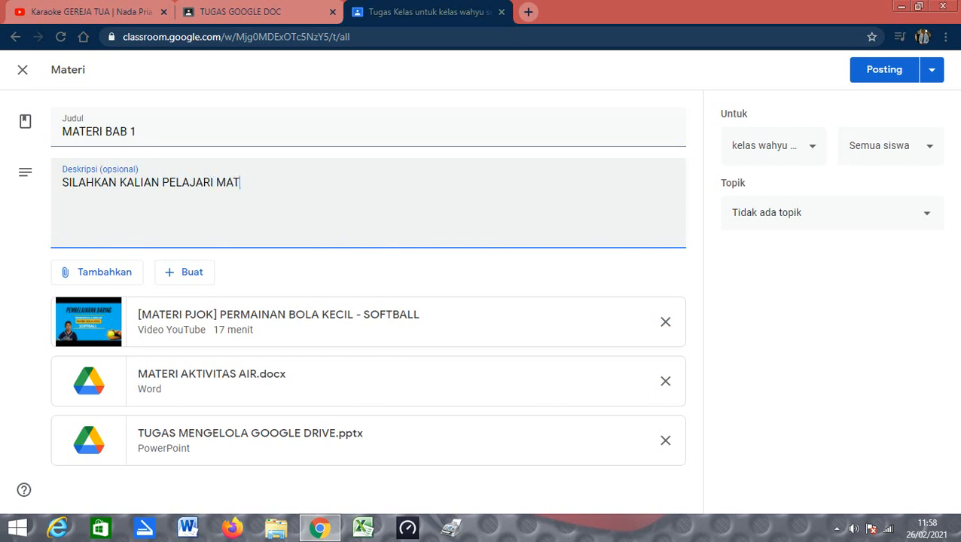
type("ERI INI")
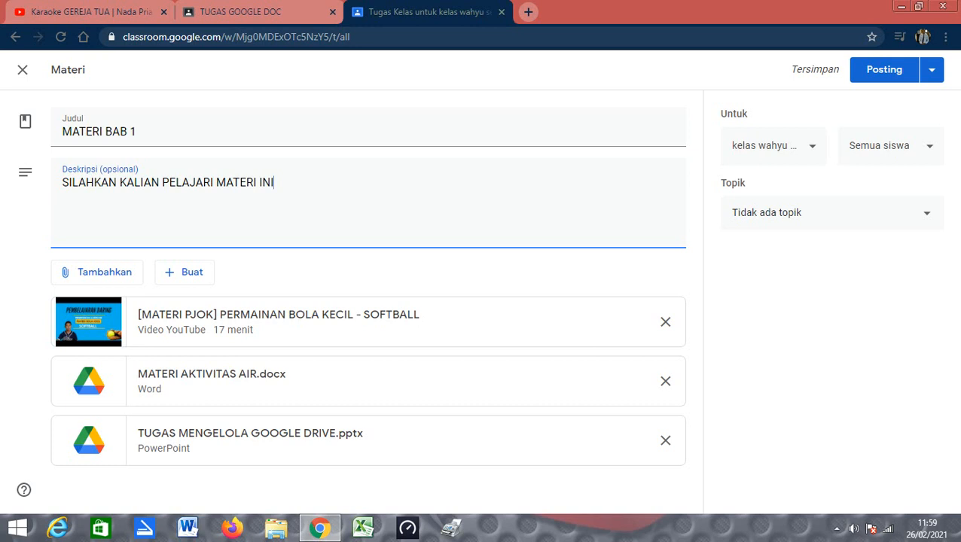
- Assign the material to the MATERI topic and post it to the class
left_click(923, 214)
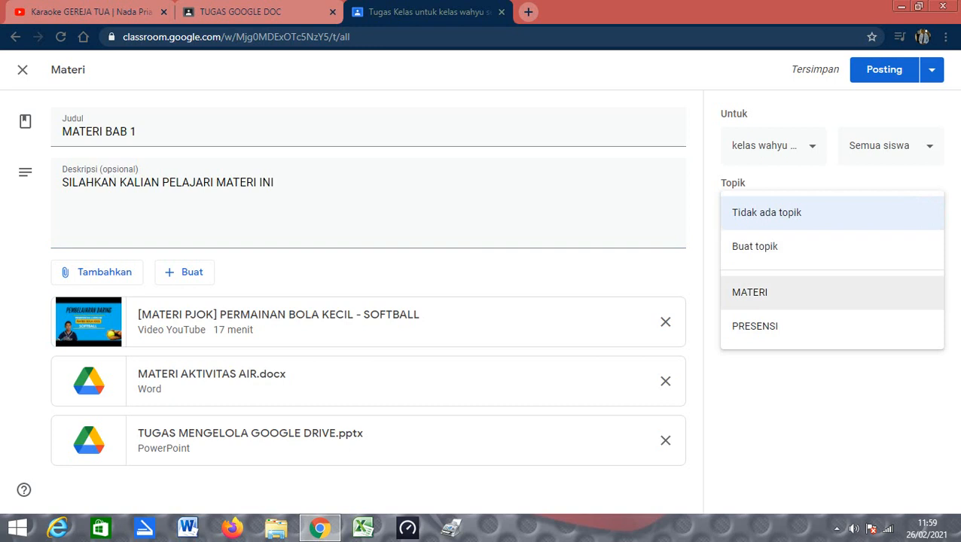
left_click(745, 292)
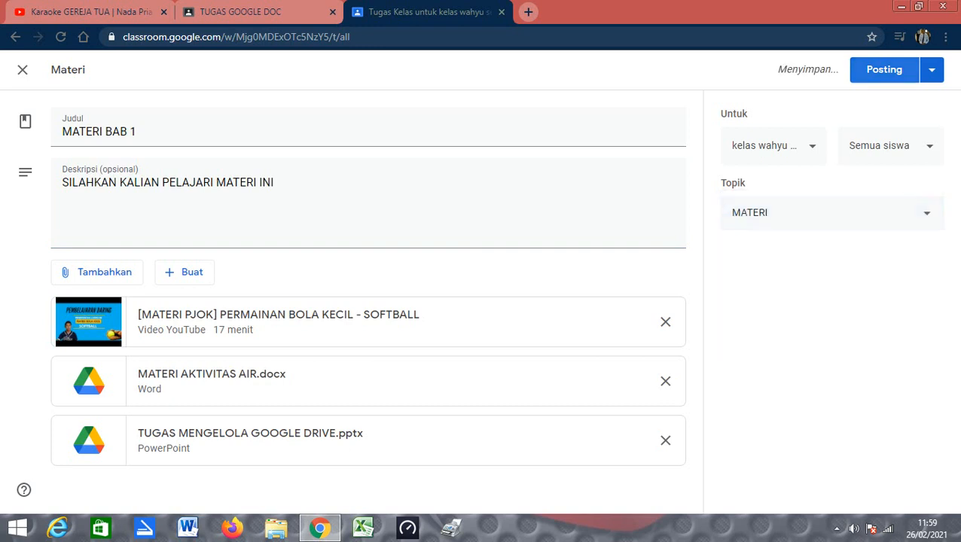
left_click(872, 71)
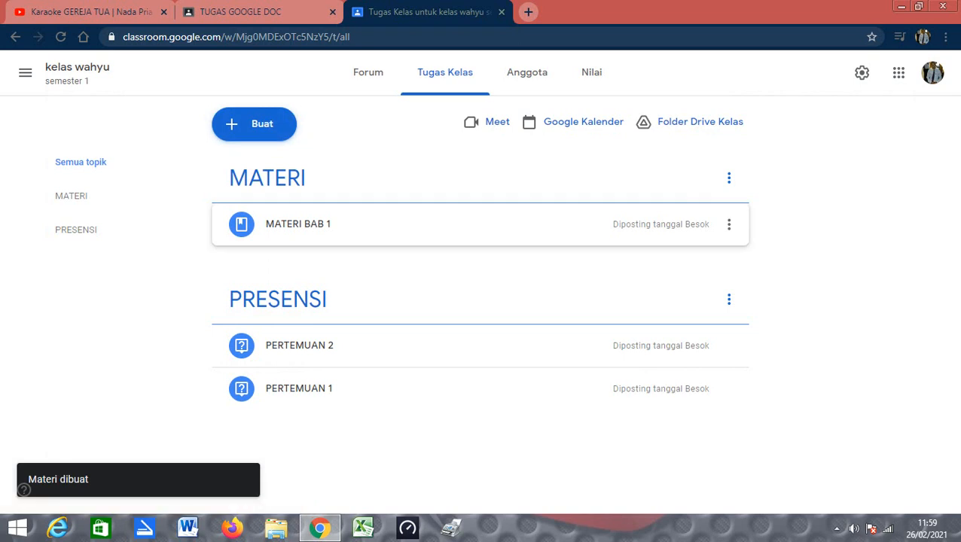
- Expand the MATERI BAB 1 post to review its description and attachments, and view the class's Forum page
left_click(332, 221)
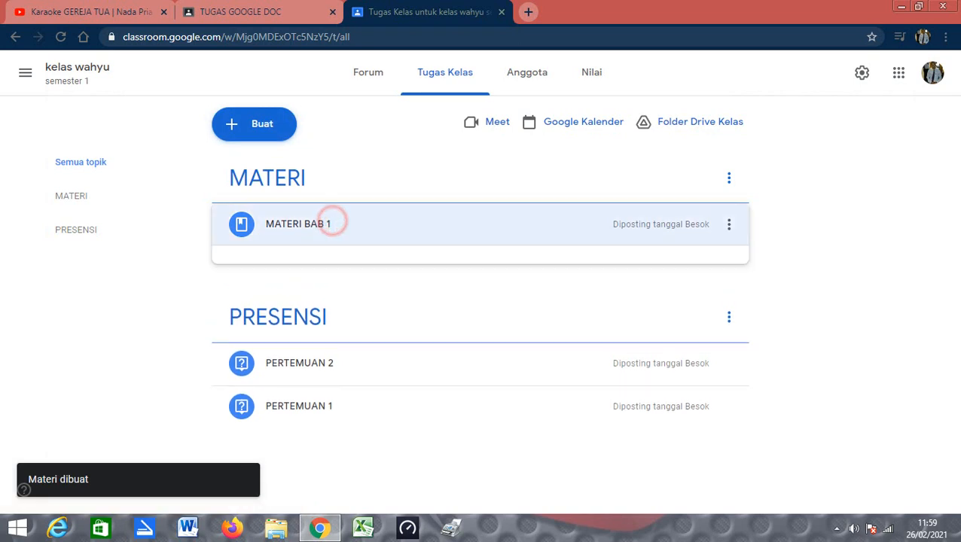
scroll(474, 302, "down", 1)
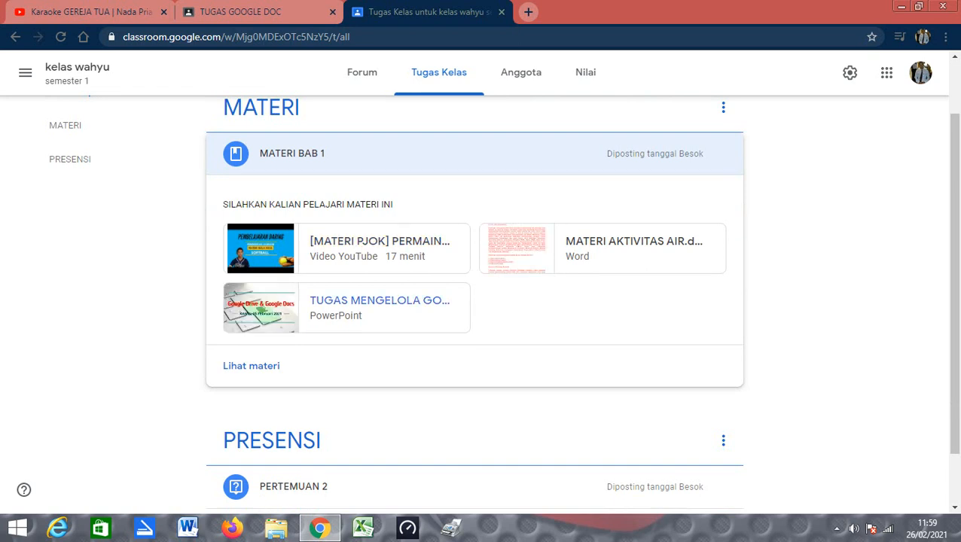
scroll(339, 300, "down", 1)
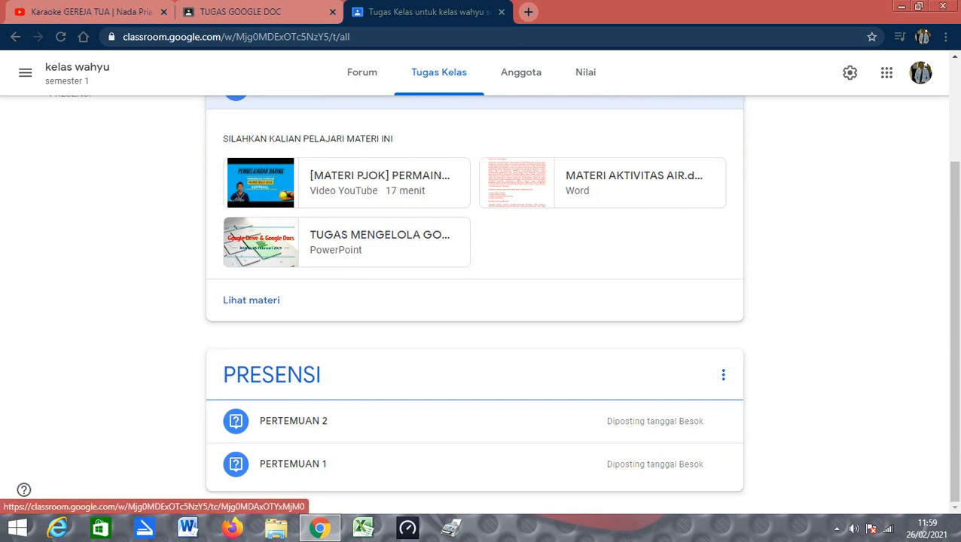
scroll(474, 301, "up", 2)
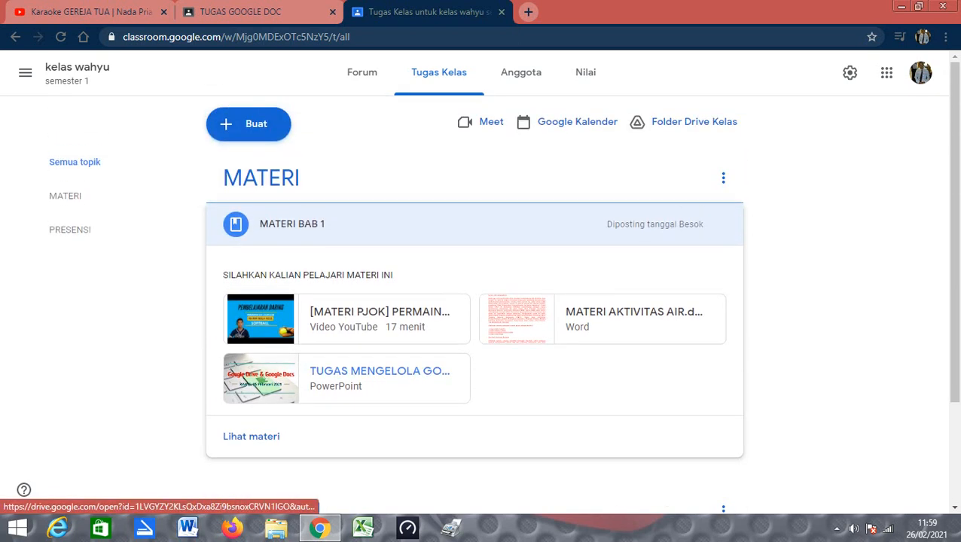
left_click(362, 74)
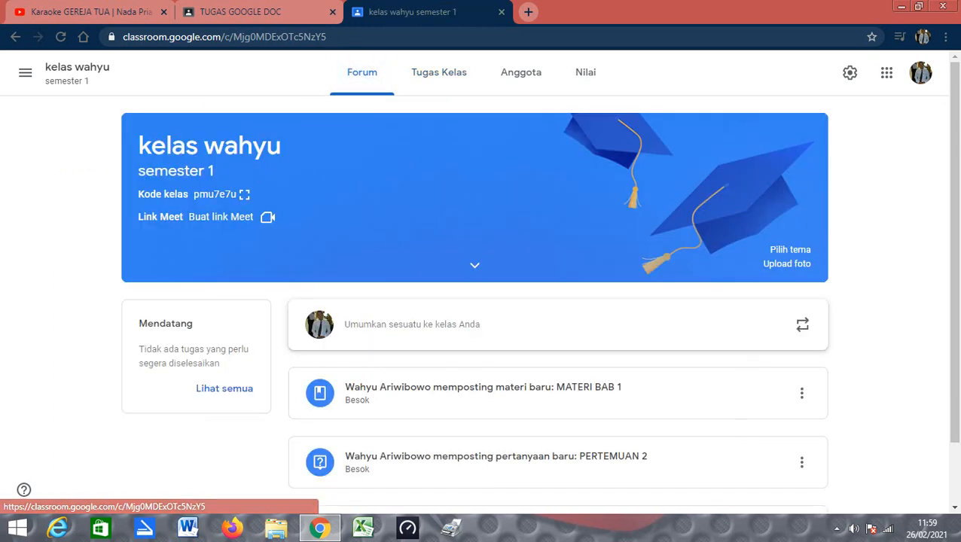